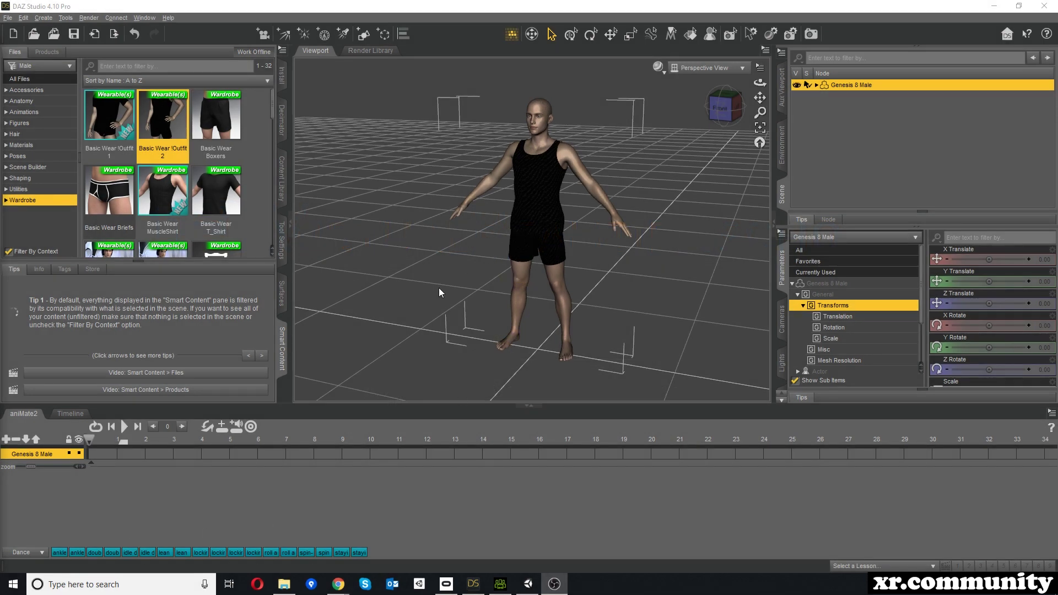
# Toggle between DAZ Studio and Character Creator, leaving Character Creator in front
pyautogui.click(500, 584)
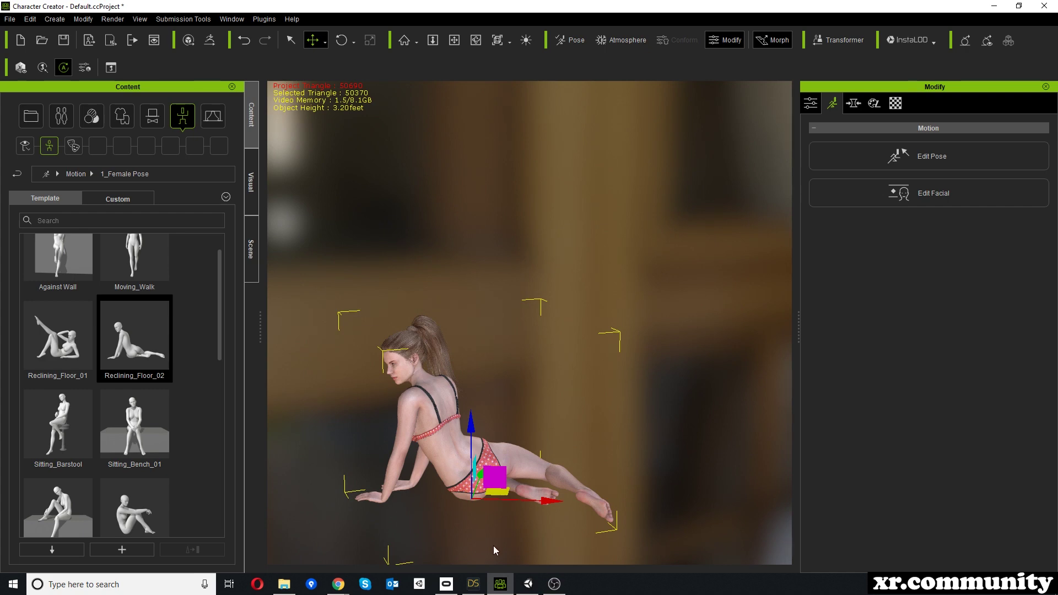
pyautogui.click(473, 584)
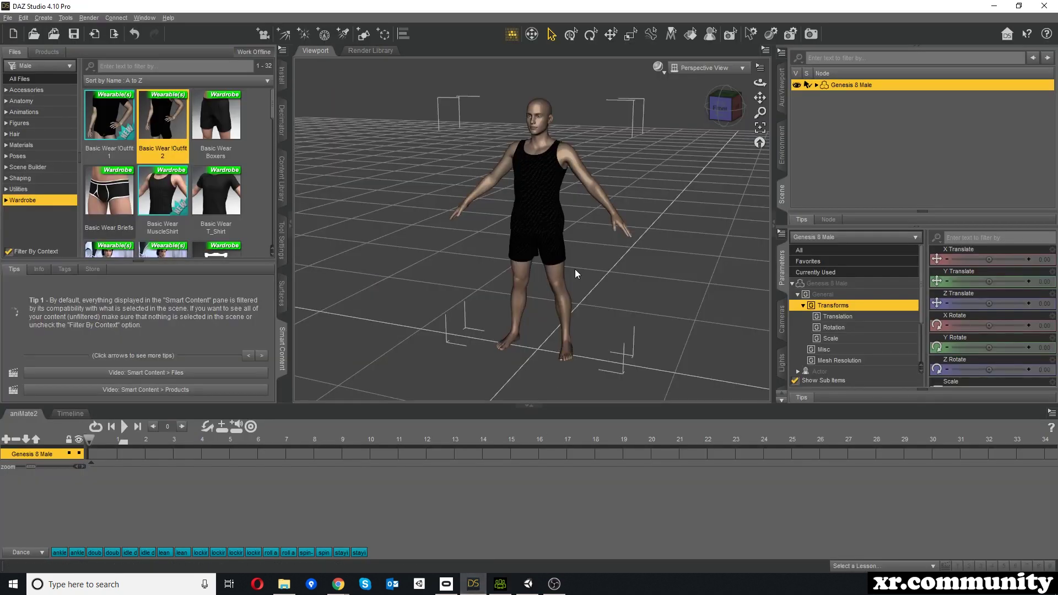
pyautogui.hotkey('alt', 'Tab')
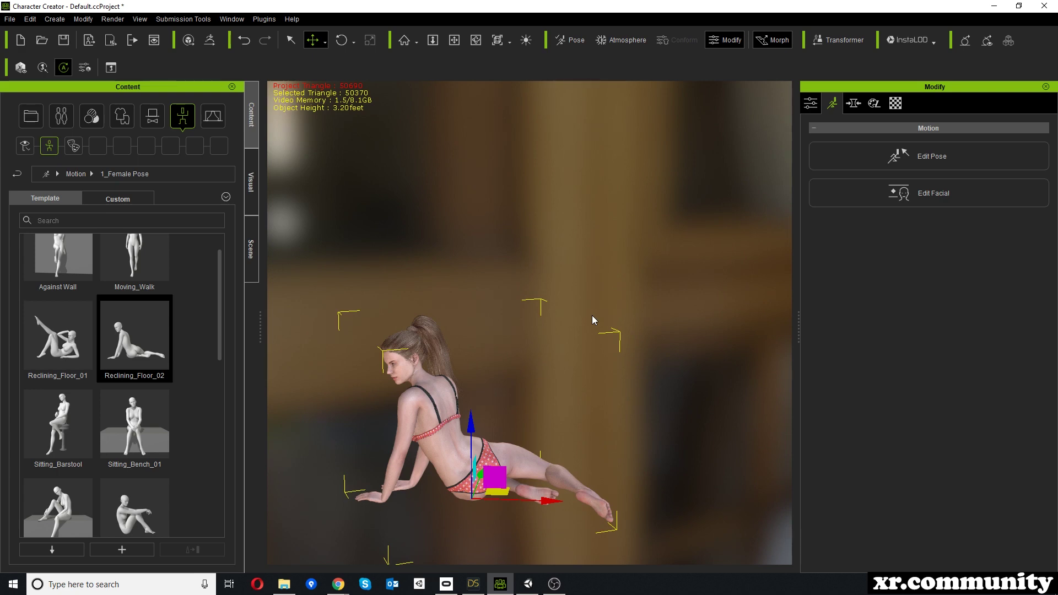
pyautogui.click(473, 584)
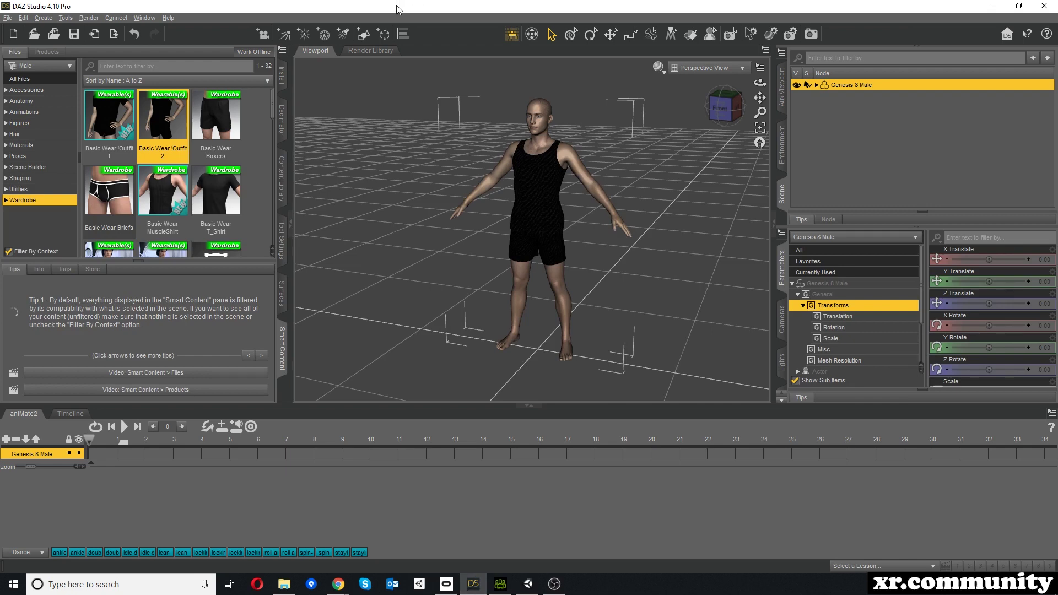
pyautogui.click(500, 584)
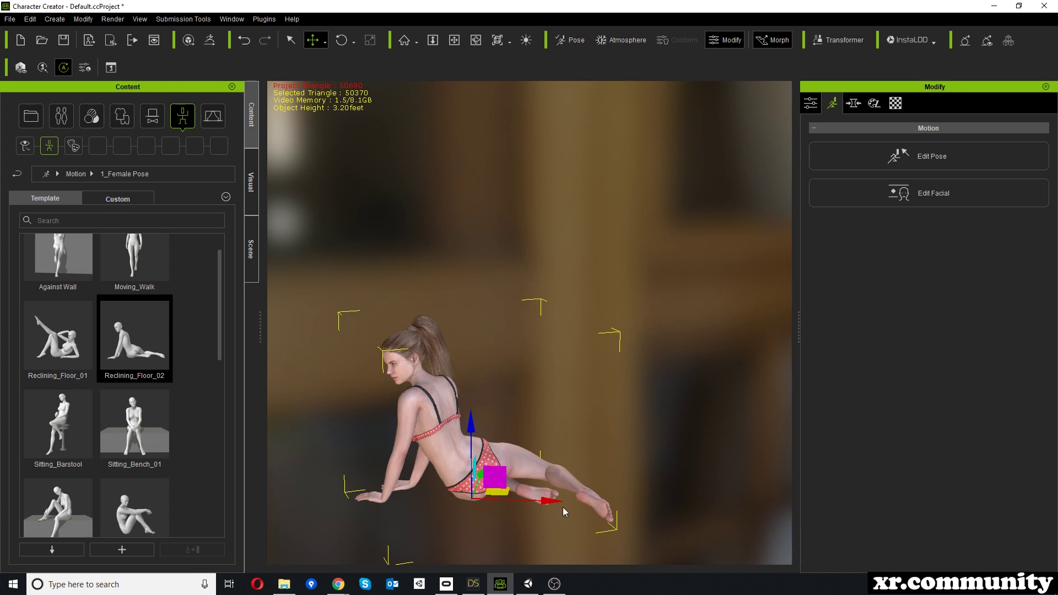
pyautogui.click(529, 584)
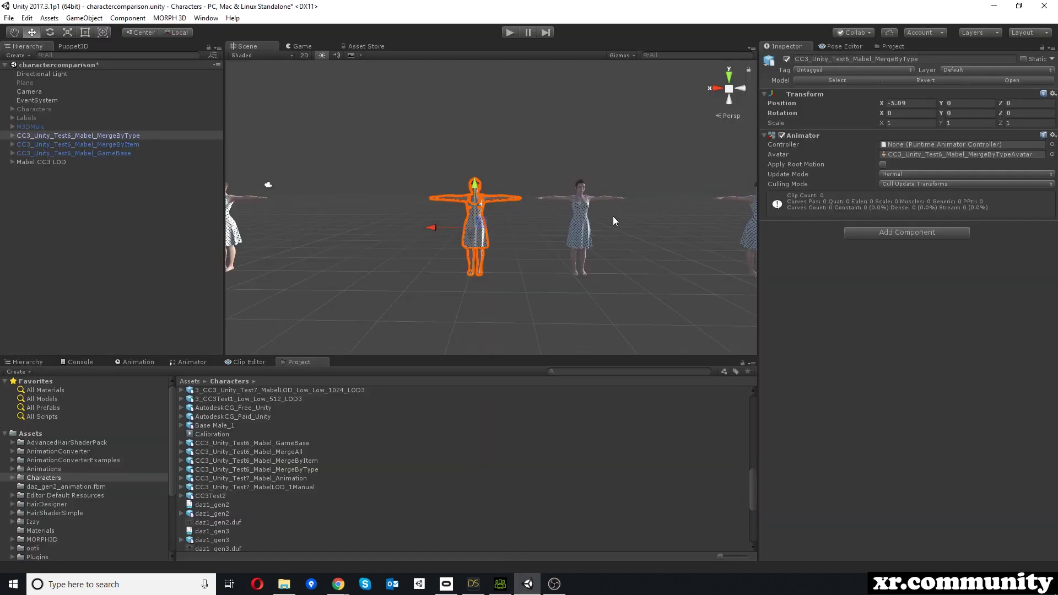
pyautogui.click(654, 279)
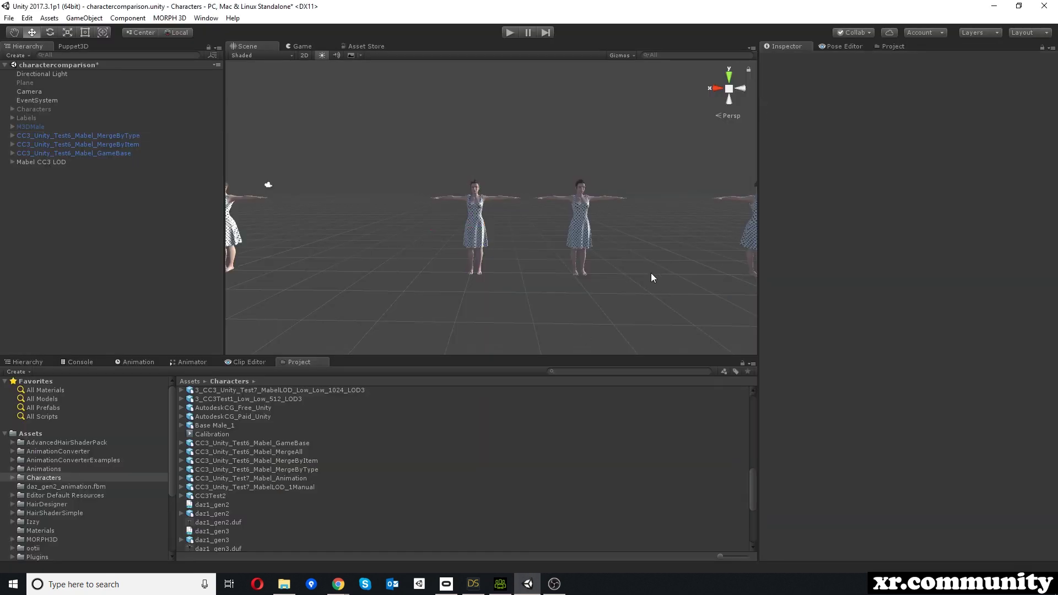
pyautogui.hotkey('alt', 'Tab')
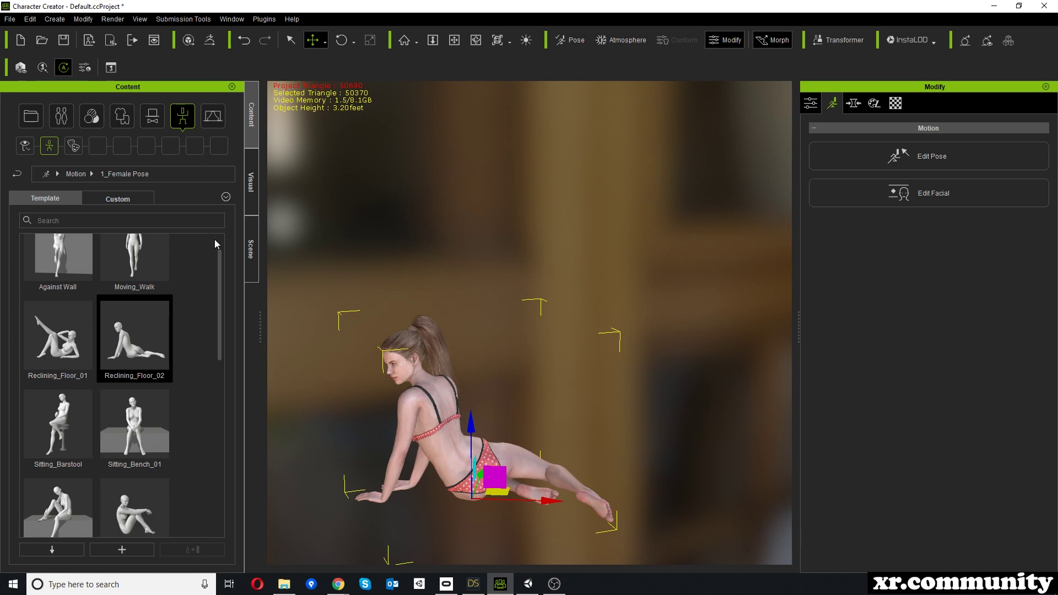
pyautogui.scroll(1, 205, 315)
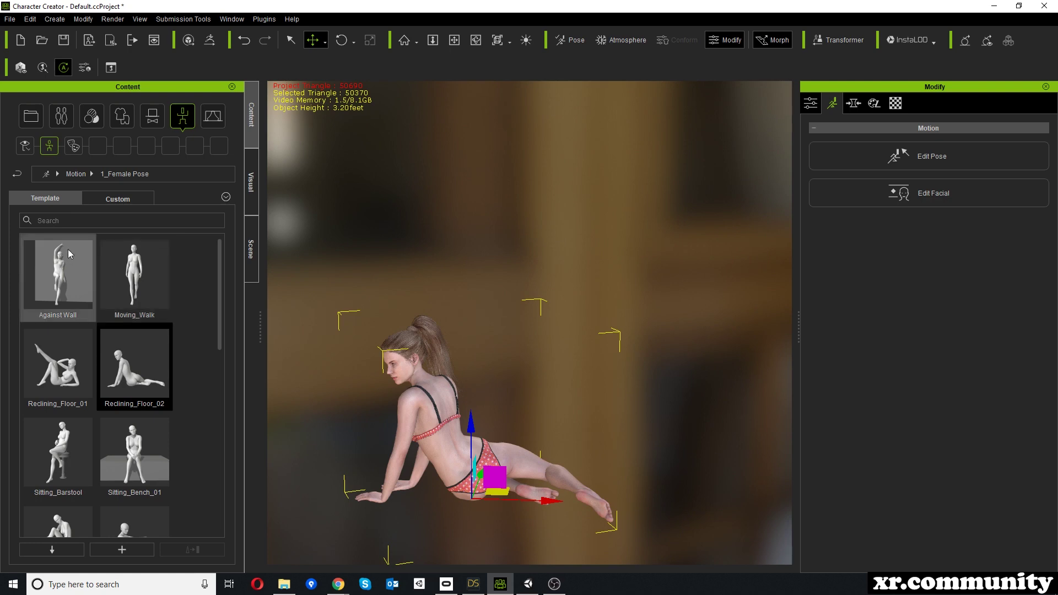
pyautogui.scroll(-3, 97, 322)
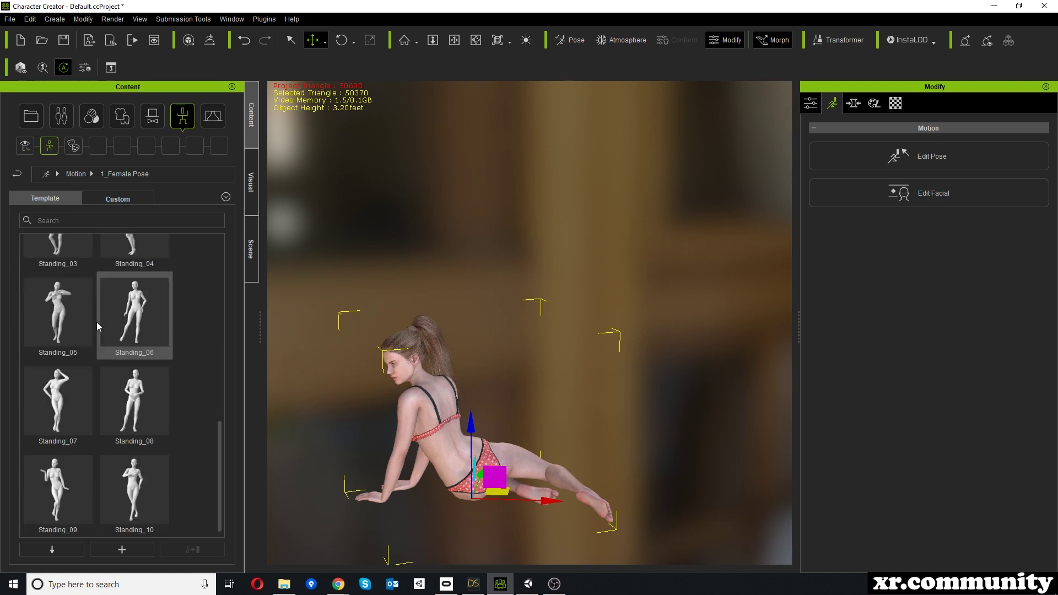
pyautogui.scroll(3, 97, 322)
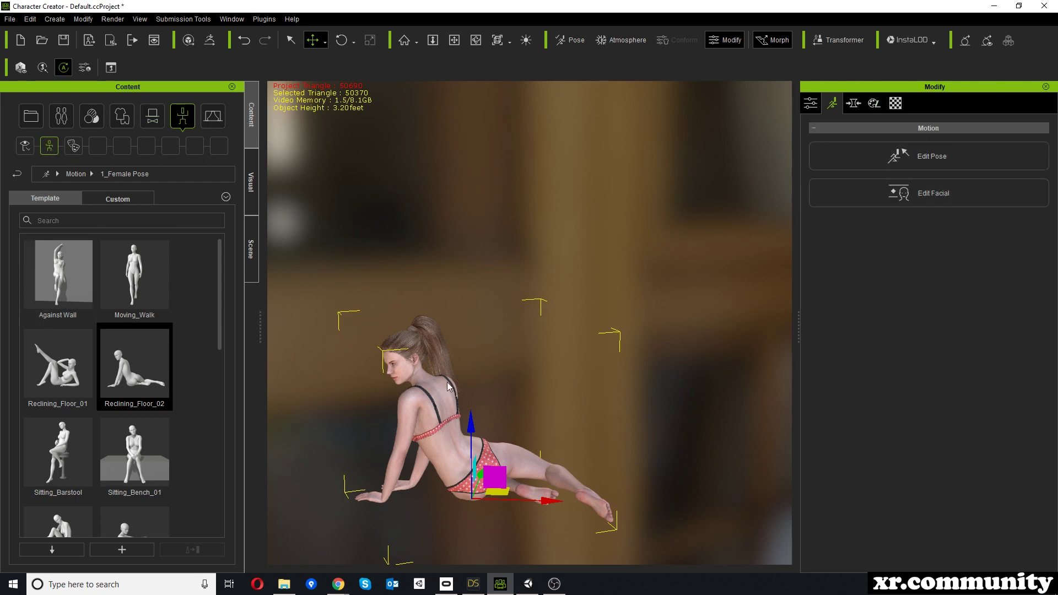
# Nudge the reclining character's forearm with the Edit Pose gizmo, then close pose editing
pyautogui.click(916, 155)
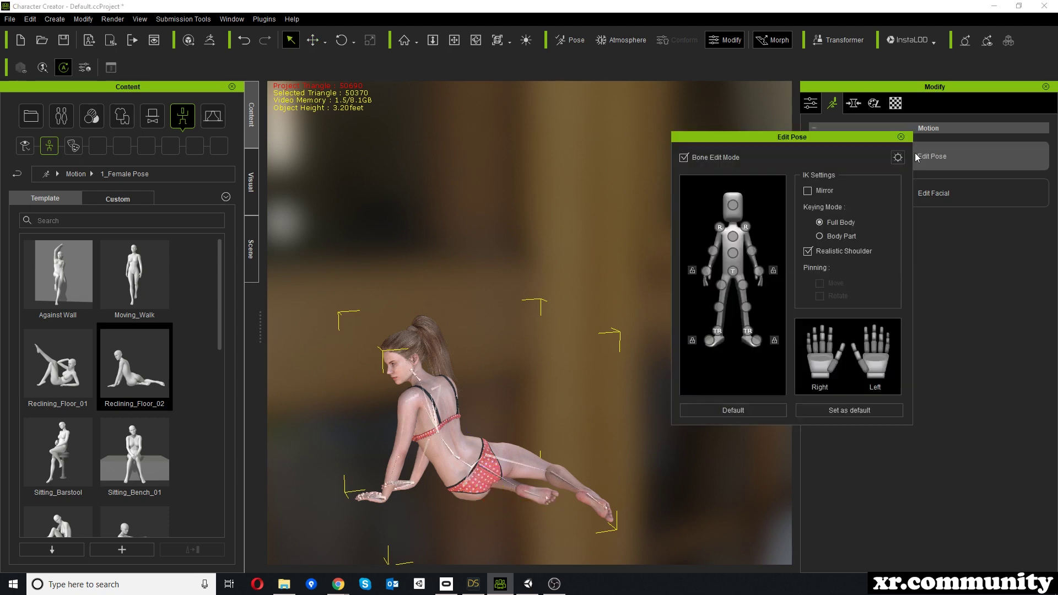
pyautogui.click(713, 253)
pyautogui.click(706, 272)
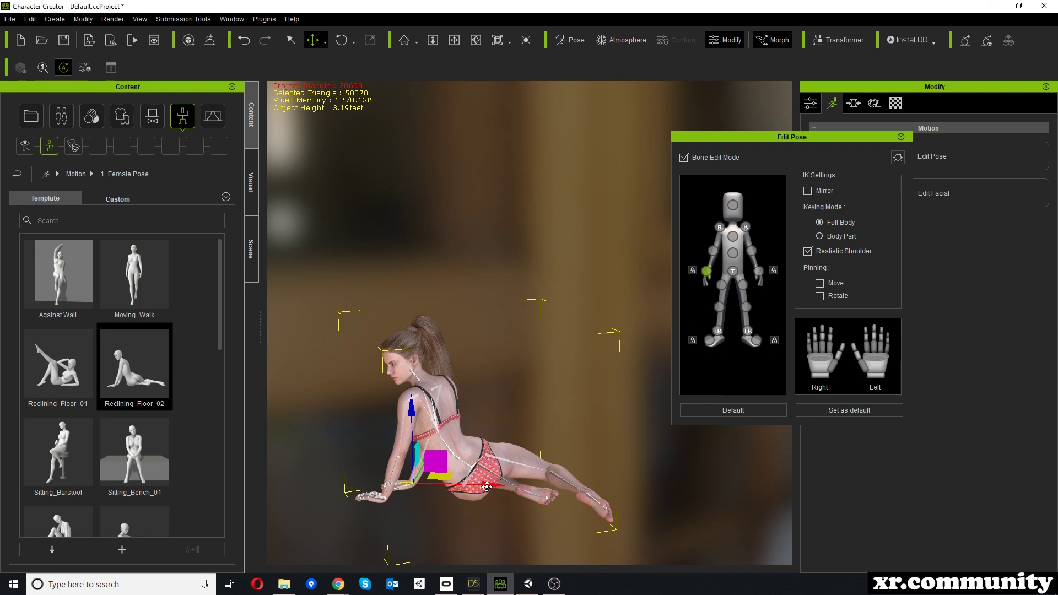
pyautogui.moveTo(496, 491)
pyautogui.mouseDown()
pyautogui.moveTo(478, 491)
pyautogui.moveTo(501, 487)
pyautogui.mouseUp()
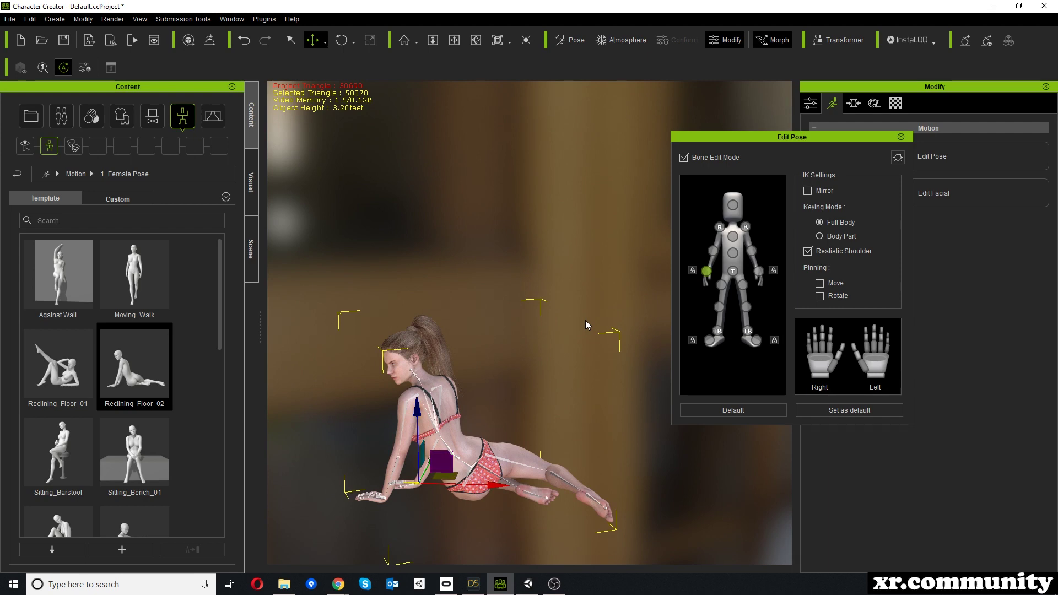
pyautogui.click(901, 136)
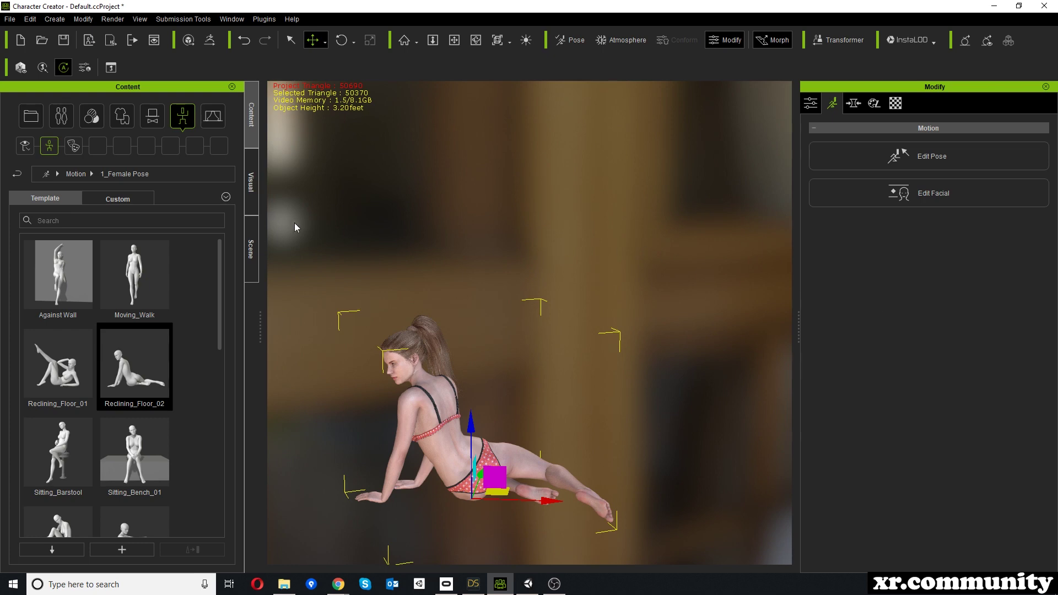
# Drop the spin dance aniBlock on the Genesis 8 Male track and extend the end marker
pyautogui.click(473, 585)
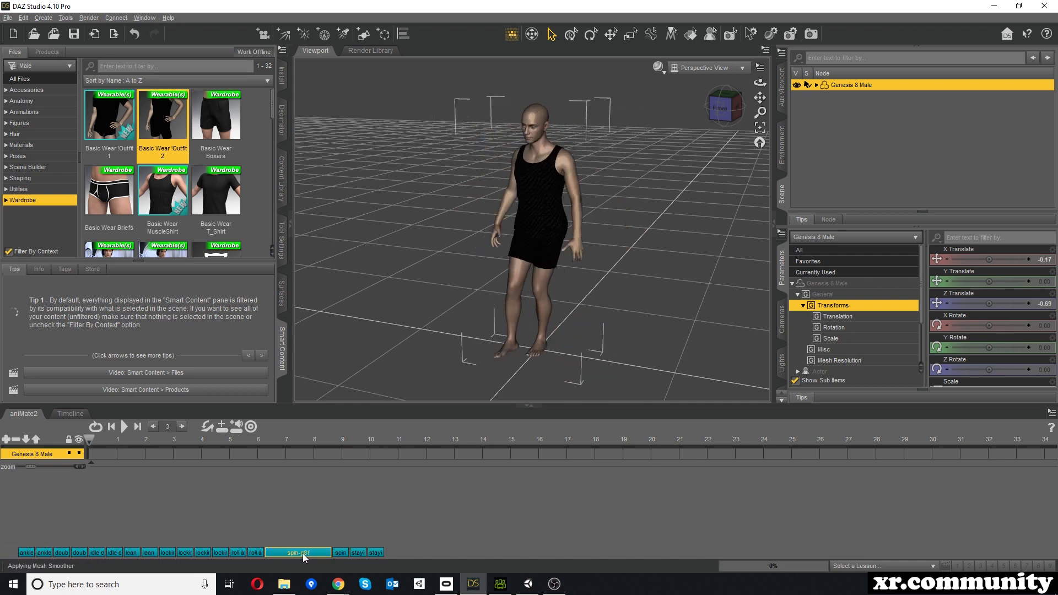
pyautogui.moveTo(298, 553); pyautogui.dragTo(93, 459)
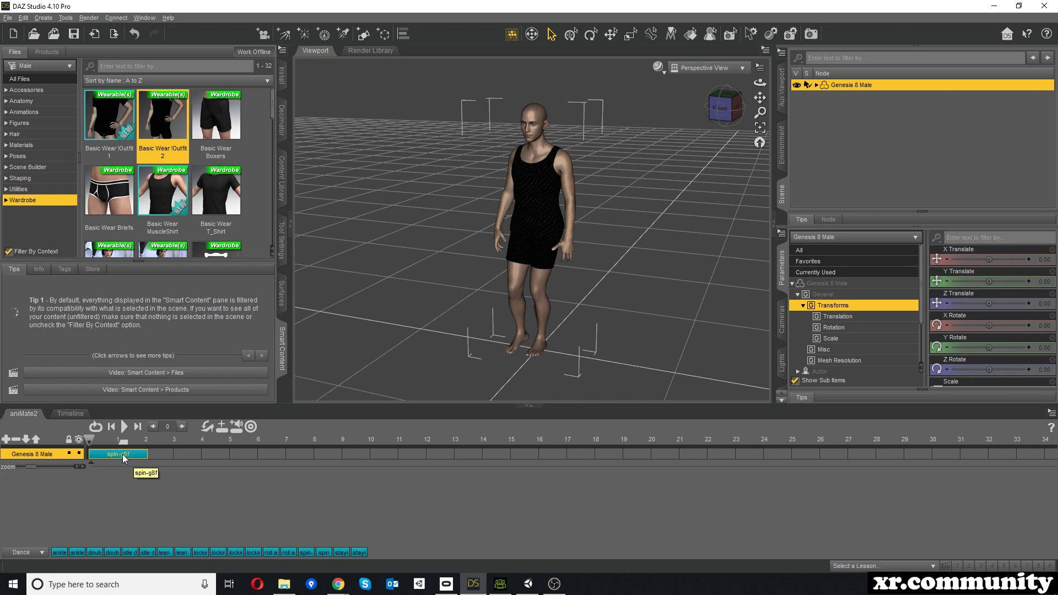
pyautogui.moveTo(125, 445); pyautogui.dragTo(131, 446)
pyautogui.moveTo(89, 440)
pyautogui.mouseDown()
pyautogui.moveTo(164, 447)
pyautogui.moveTo(66, 426)
pyautogui.mouseUp()
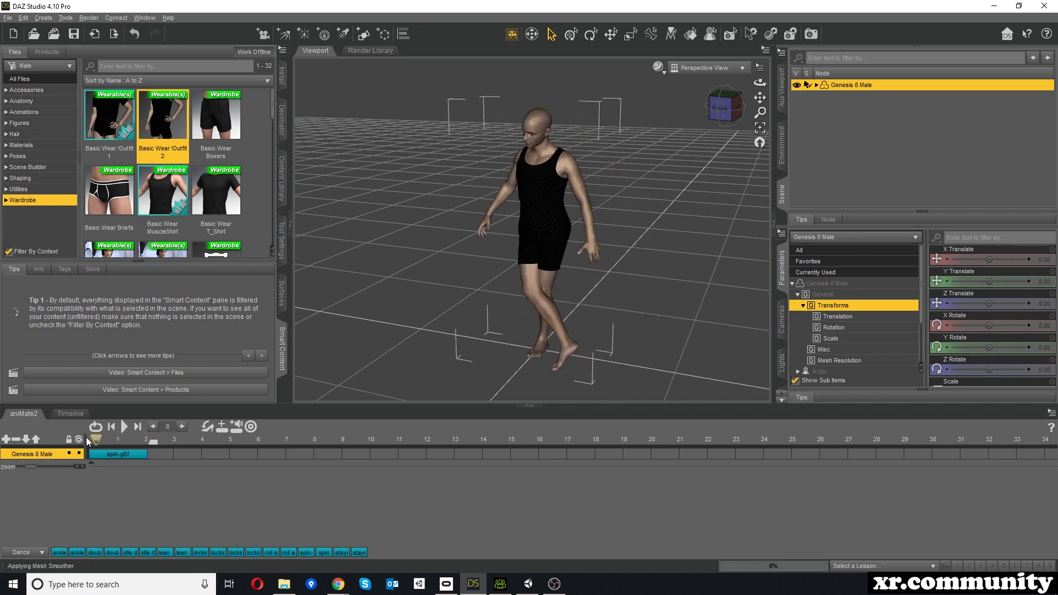
# Bake the figure's aniMate2 spin clip to Studio keyframes, confirming with Yes
pyautogui.rightClick(364, 427)
pyautogui.rightClick(344, 428)
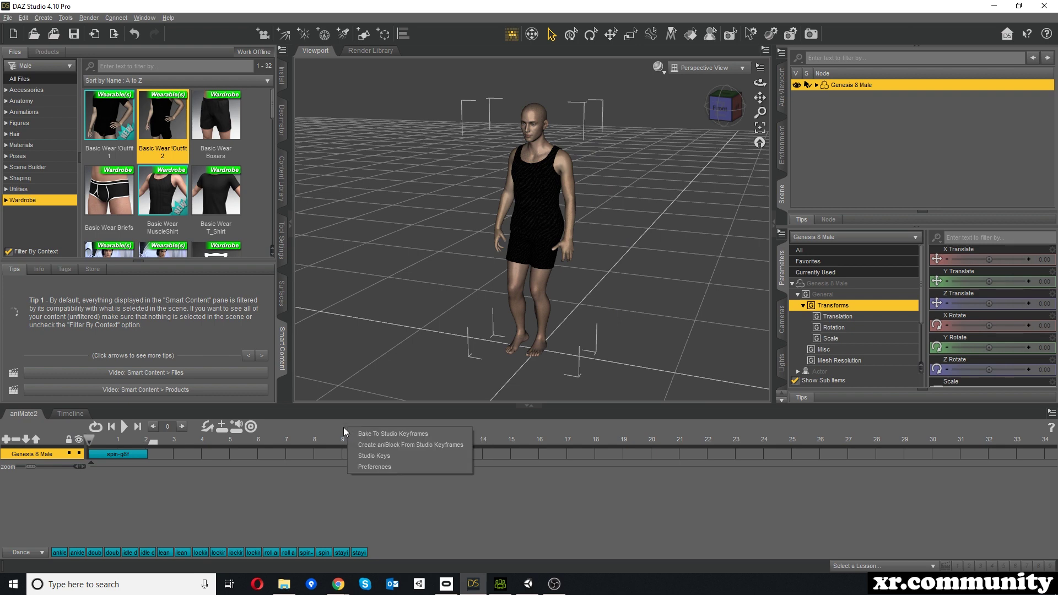
pyautogui.click(376, 434)
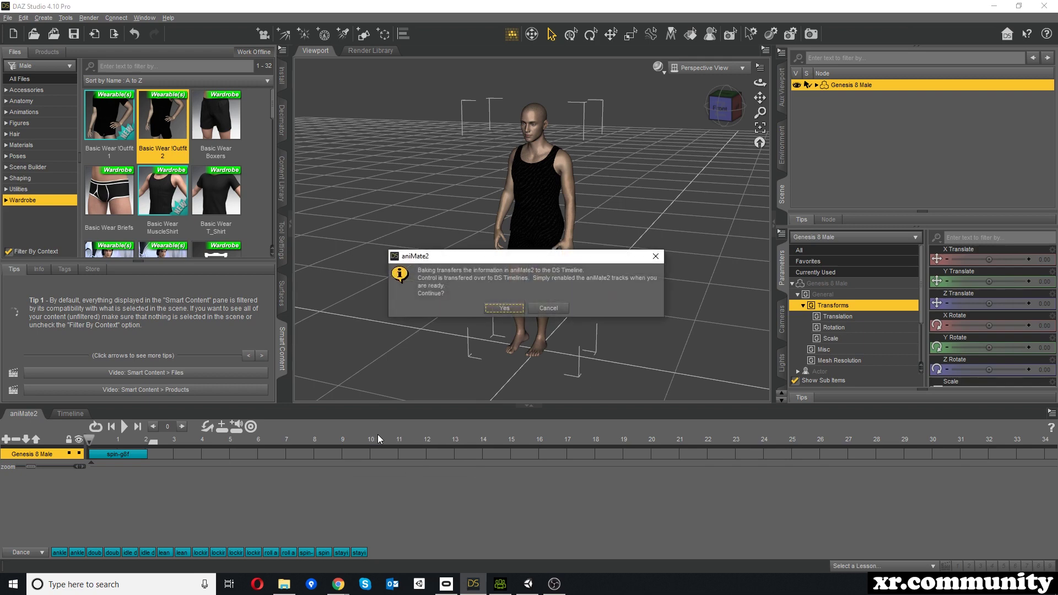
pyautogui.click(503, 309)
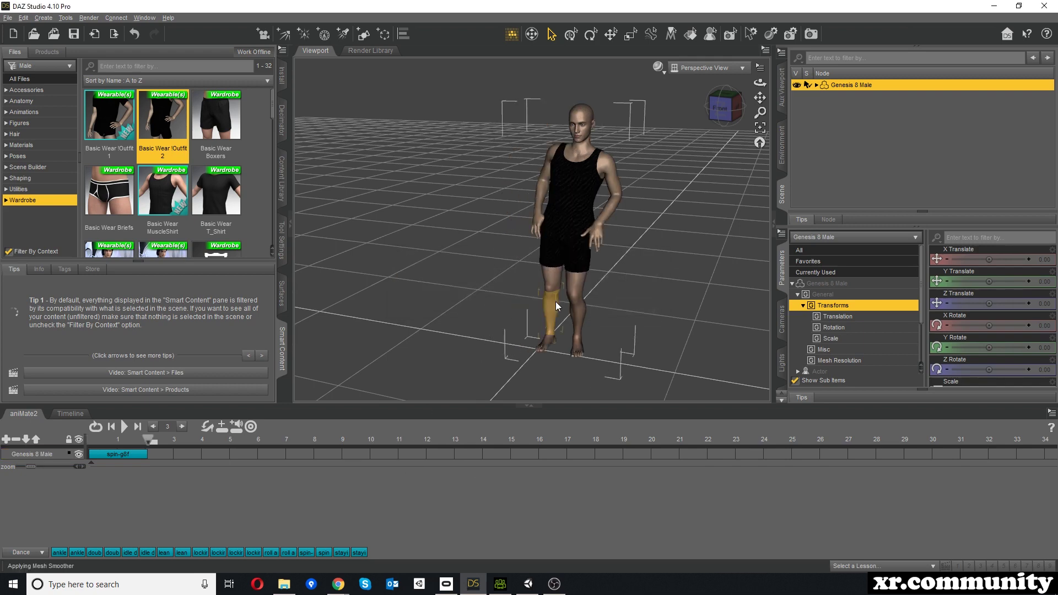
# Scrub the main Timeline around frames 23 and 27 to check the baked motion
pyautogui.click(70, 414)
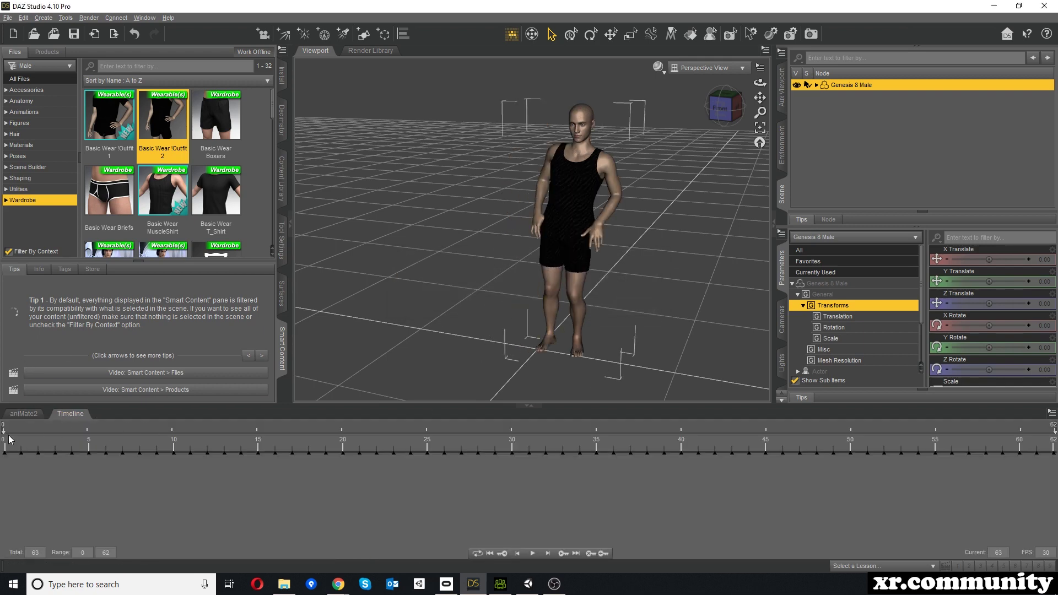
pyautogui.moveTo(9, 440); pyautogui.dragTo(437, 441)
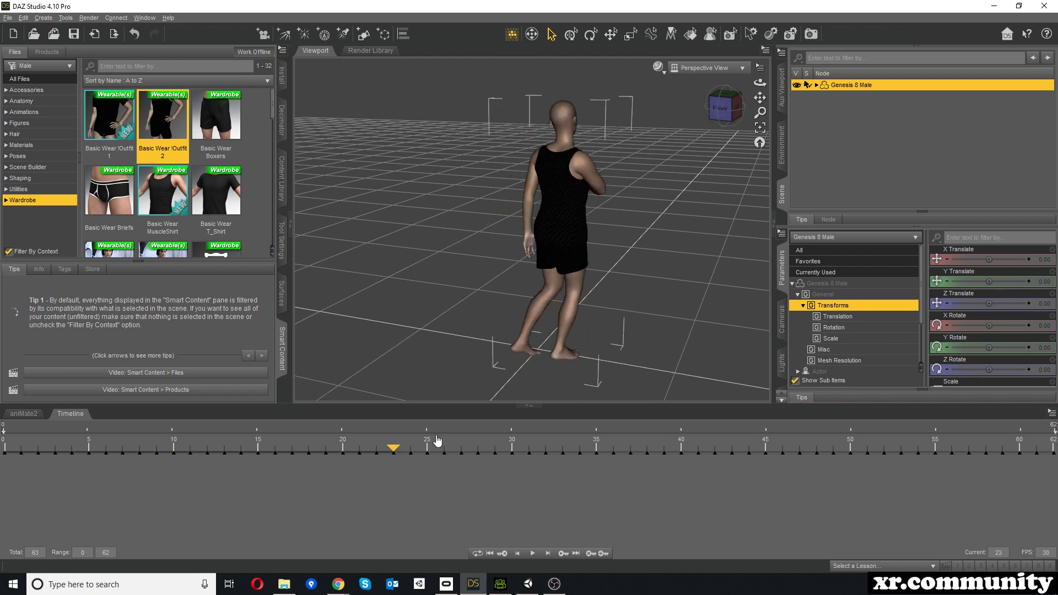
pyautogui.moveTo(436, 442)
pyautogui.mouseDown()
pyautogui.moveTo(460, 442)
pyautogui.moveTo(4, 446)
pyautogui.mouseUp()
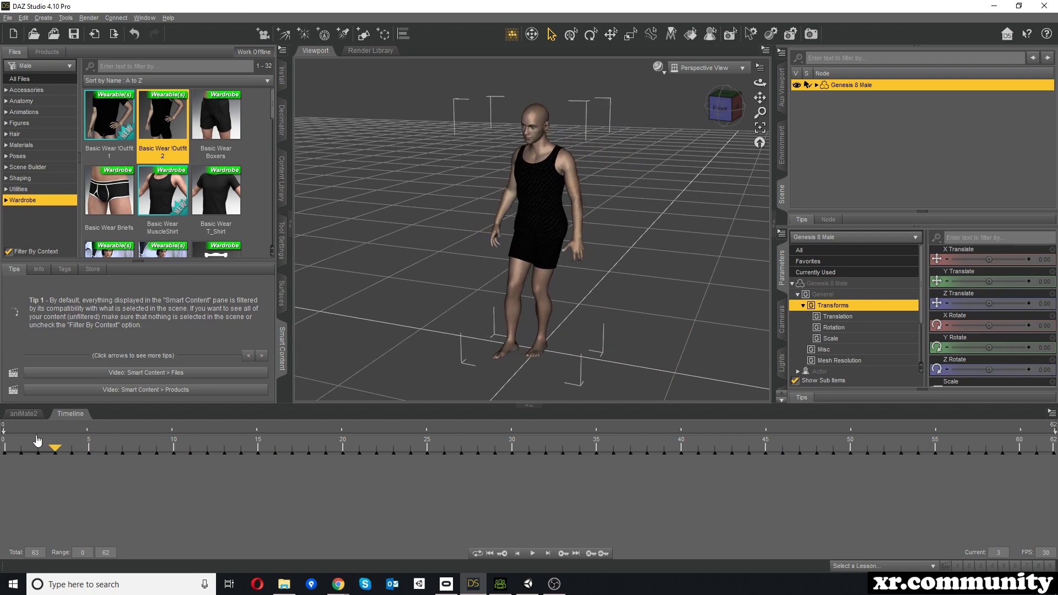
# Export the scene as FBX, overwriting the existing DAZ_animation.fbx
pyautogui.click(11, 20)
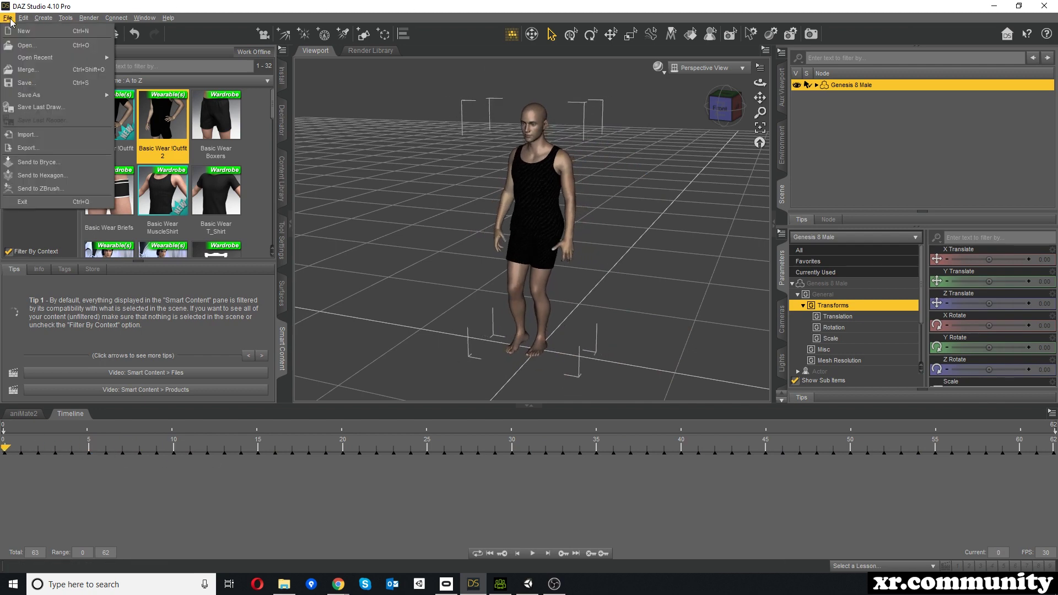
pyautogui.click(31, 148)
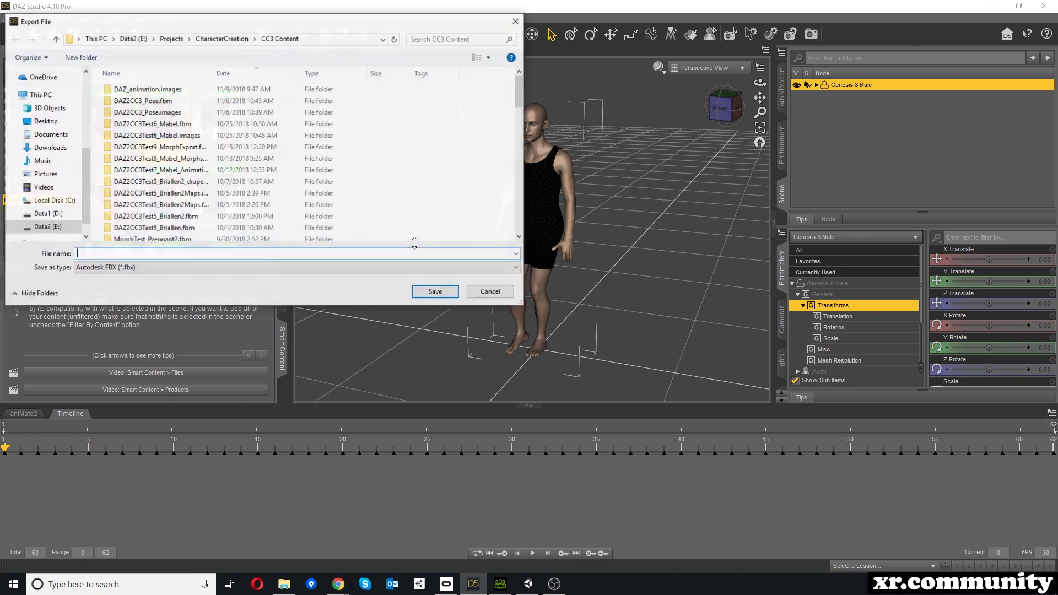
pyautogui.scroll(-4, 169, 183)
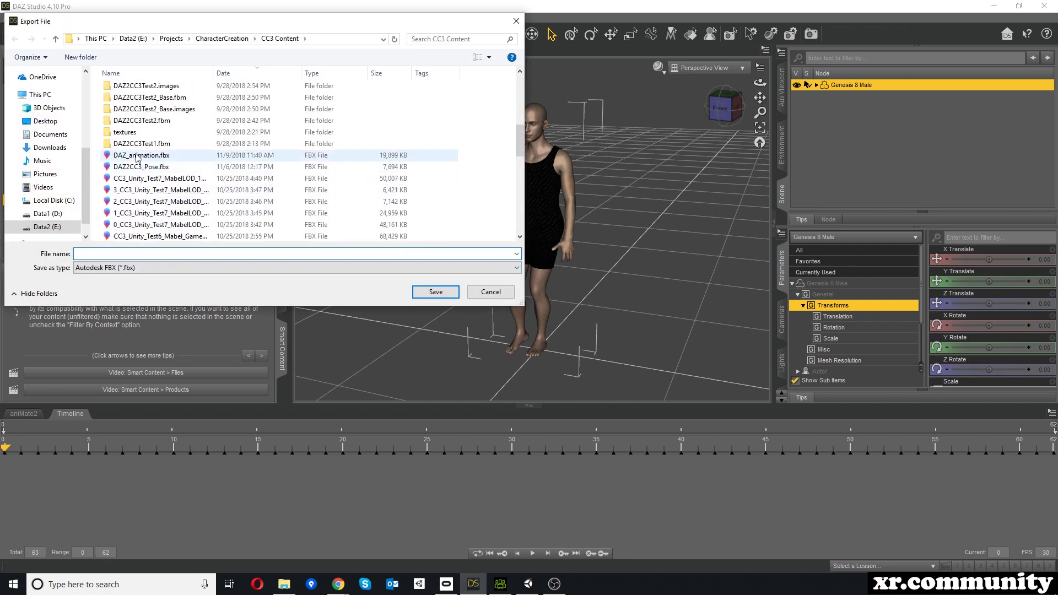
pyautogui.click(204, 156)
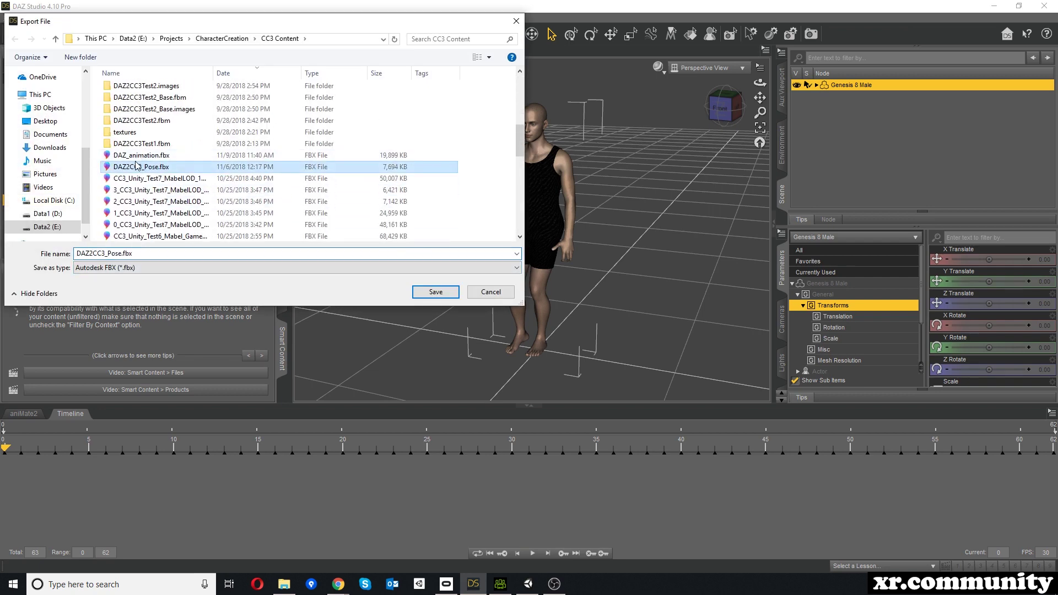
pyautogui.click(432, 297)
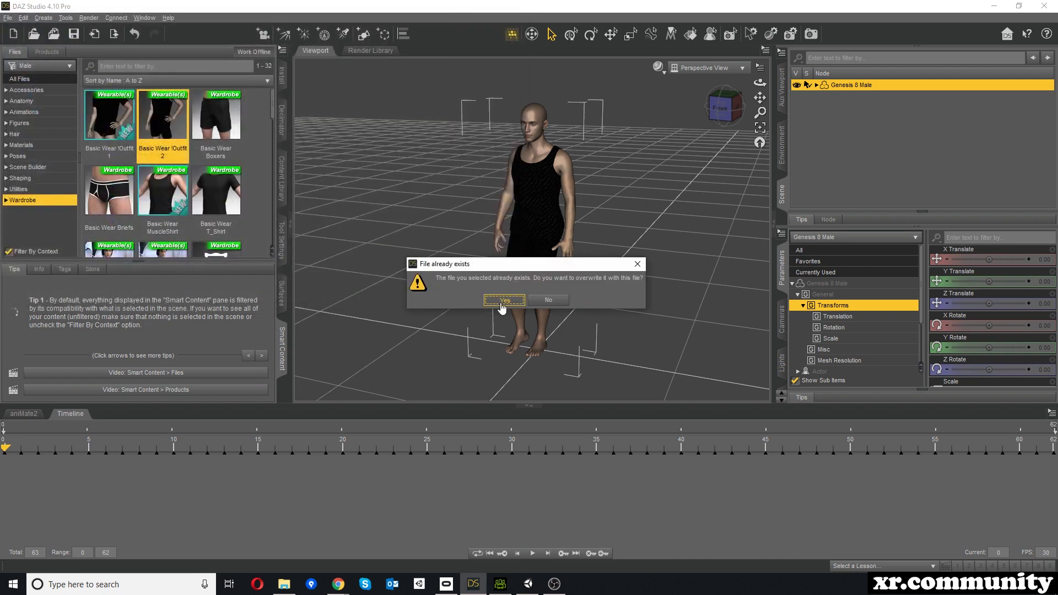
pyautogui.click(504, 304)
# Choose FBX 2014 -- Binary, review the morph export rules, and accept the export options
pyautogui.click(529, 107)
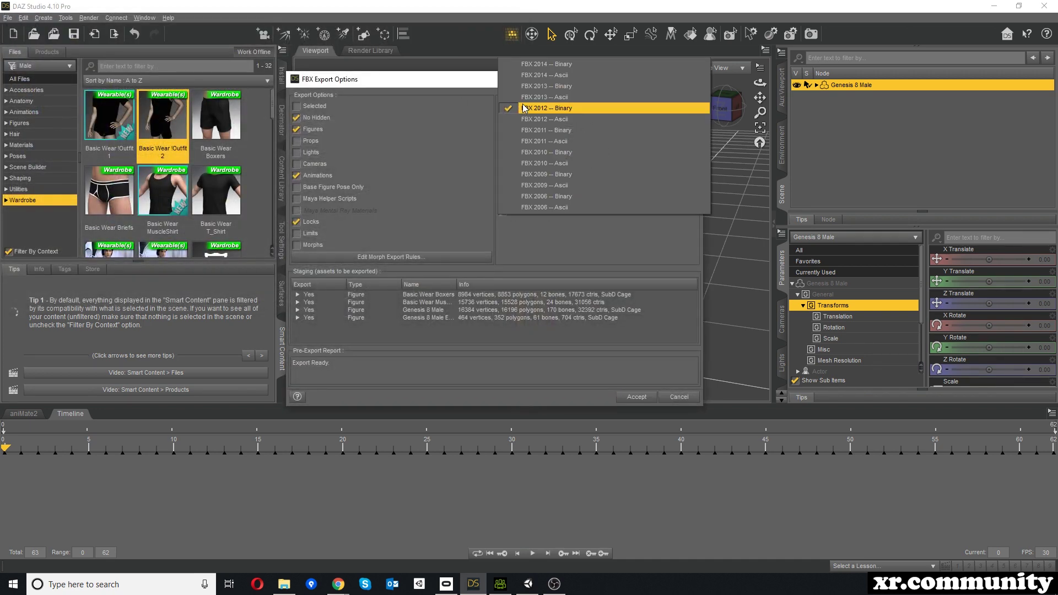
pyautogui.click(558, 65)
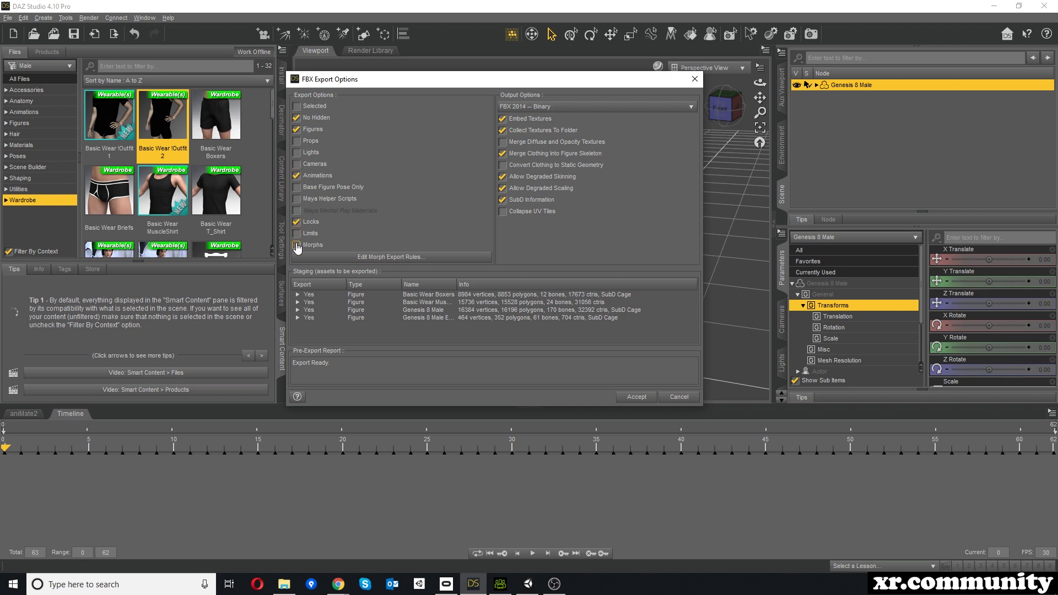
pyautogui.click(338, 259)
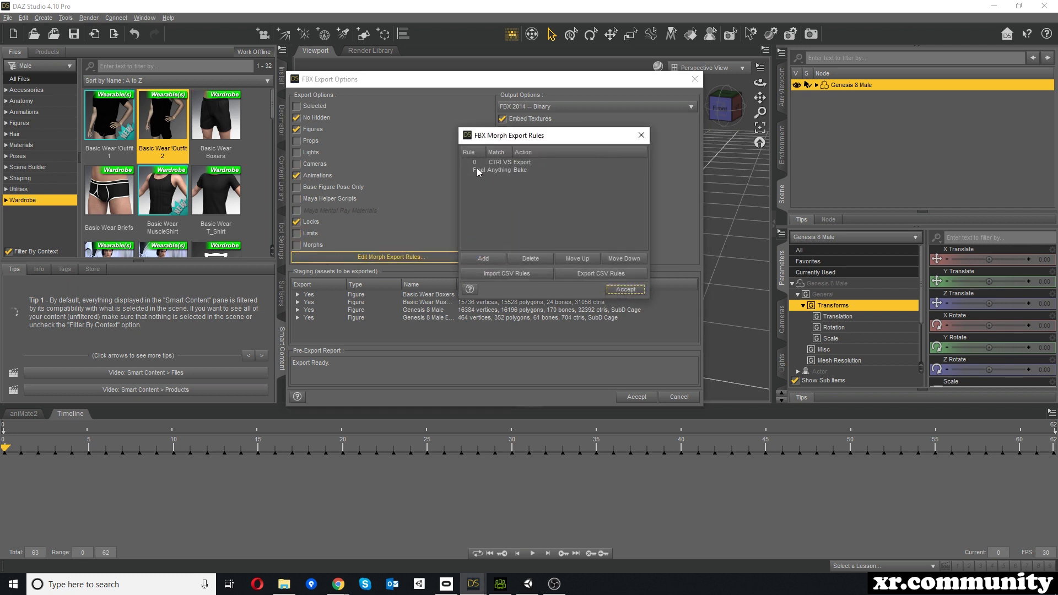
pyautogui.click(643, 137)
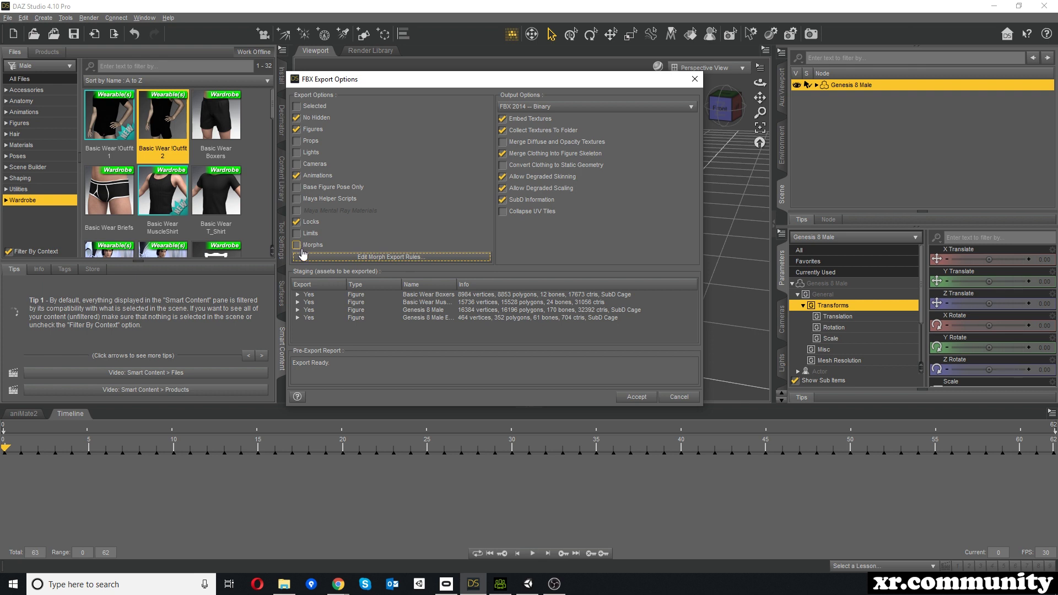
pyautogui.click(628, 398)
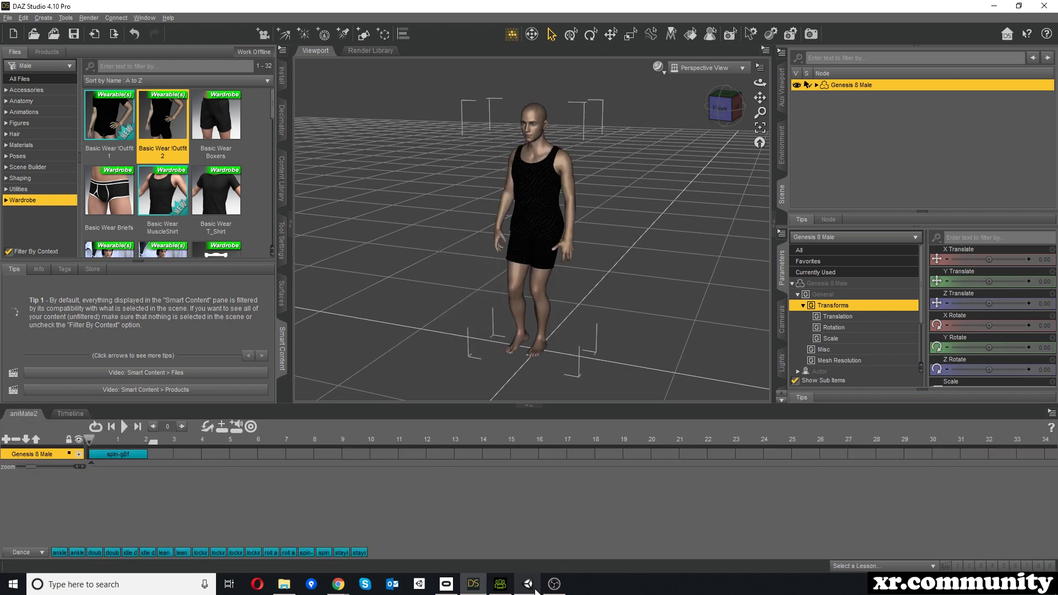
# In Character Creator, apply the _APose thumbnail from the Content panel's Motion folder
pyautogui.click(500, 584)
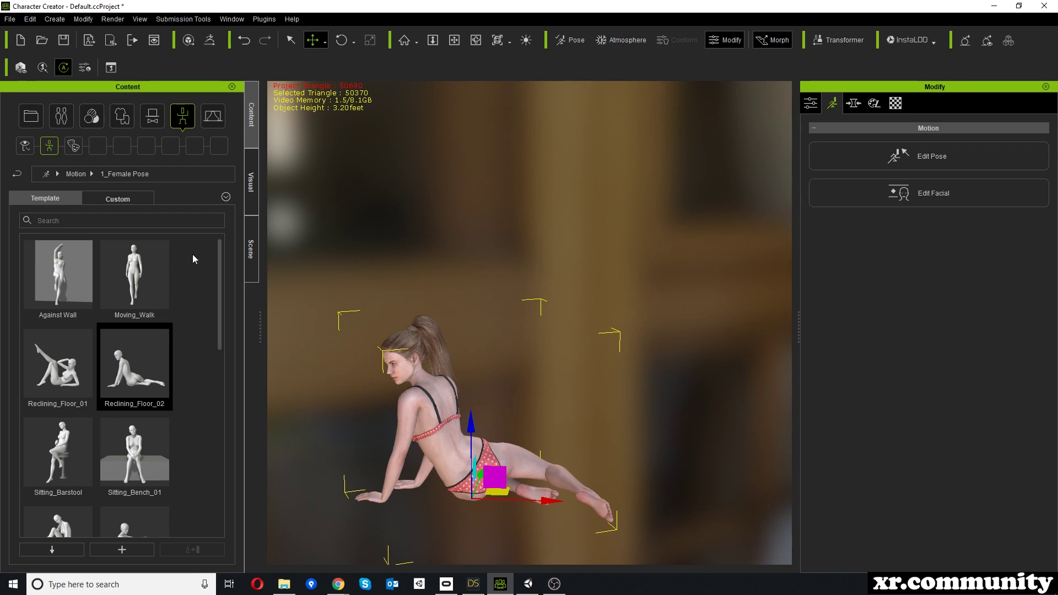
pyautogui.moveTo(220, 270); pyautogui.dragTo(230, 275)
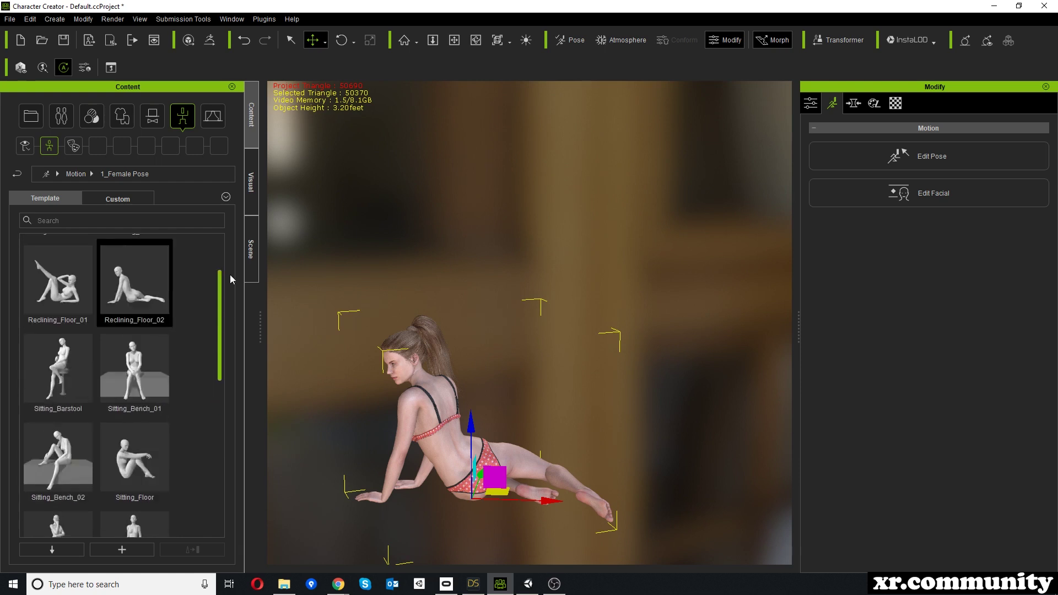
pyautogui.click(76, 175)
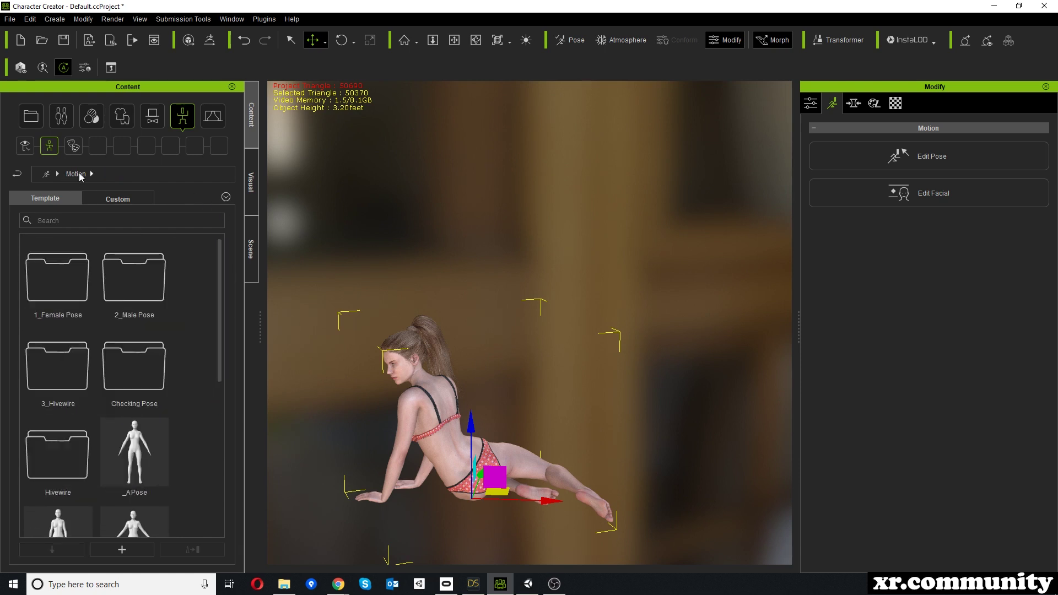
pyautogui.scroll(-3, 100, 329)
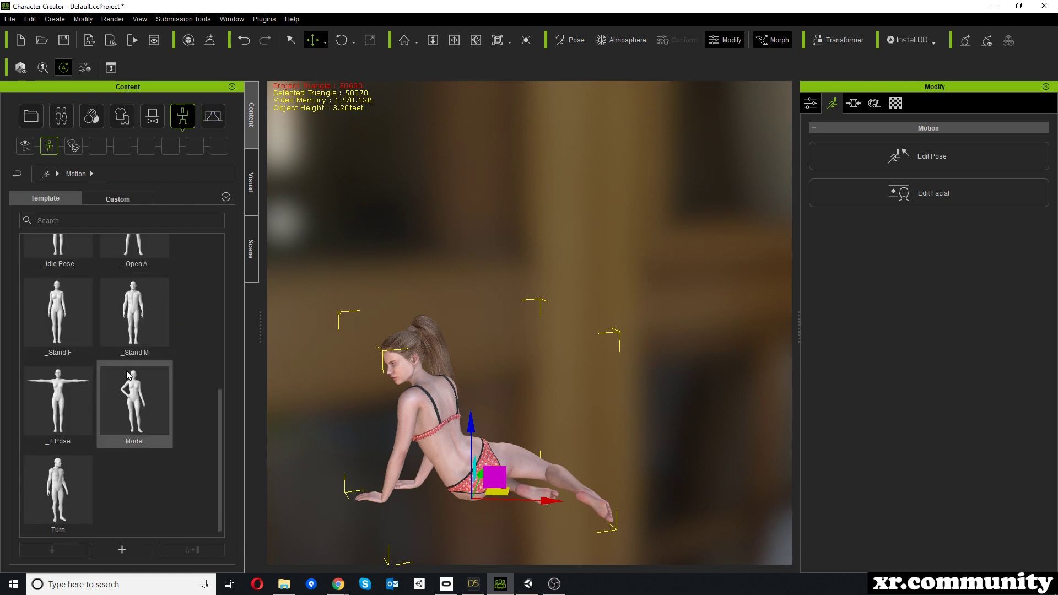
pyautogui.scroll(3, 166, 285)
pyautogui.scroll(-1, 136, 422)
pyautogui.scroll(-2, 137, 421)
pyautogui.scroll(2, 110, 377)
pyautogui.doubleClick(143, 420)
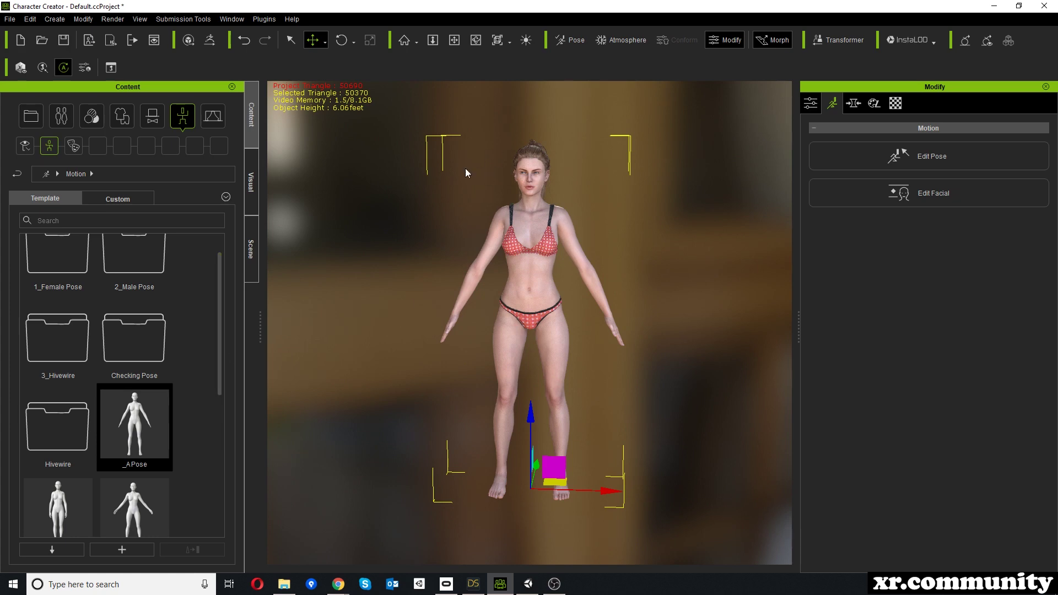
pyautogui.click(9, 20)
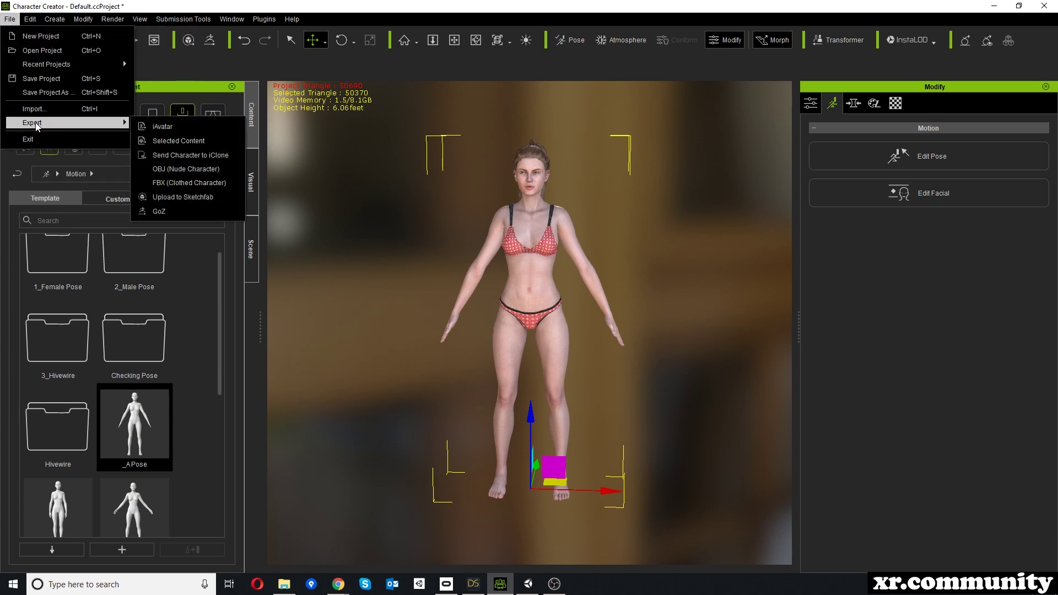
pyautogui.moveTo(33, 122)
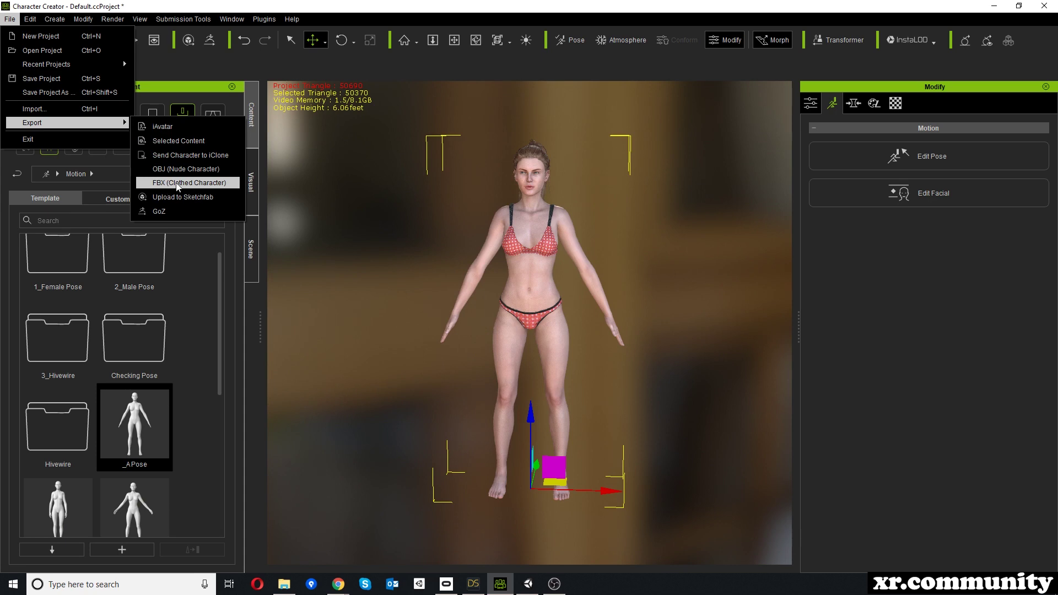
# Dismiss the export menu without exporting and switch to the Unity editor
pyautogui.click(178, 187)
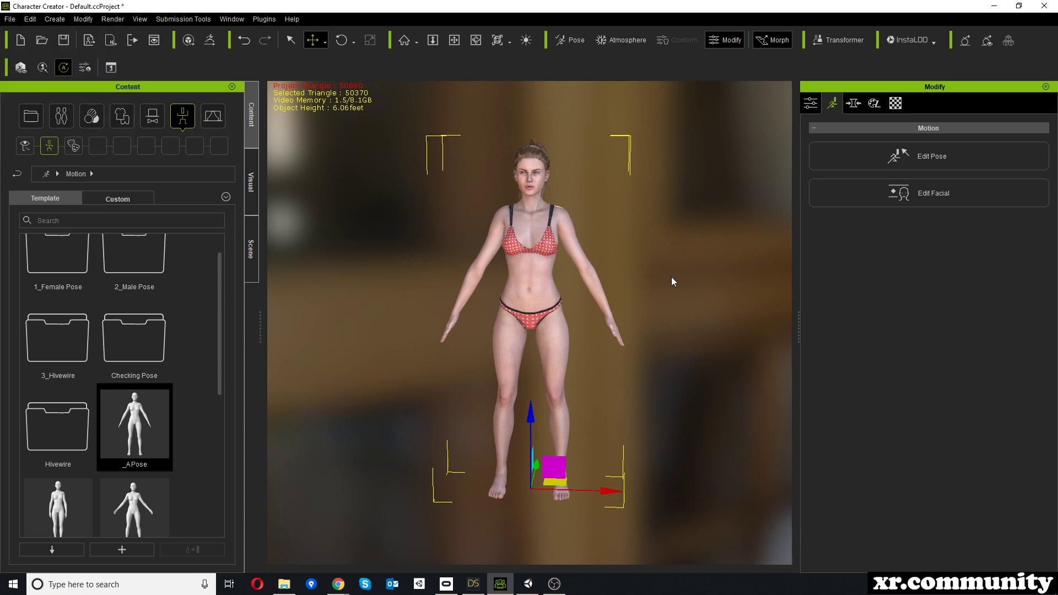
pyautogui.click(528, 584)
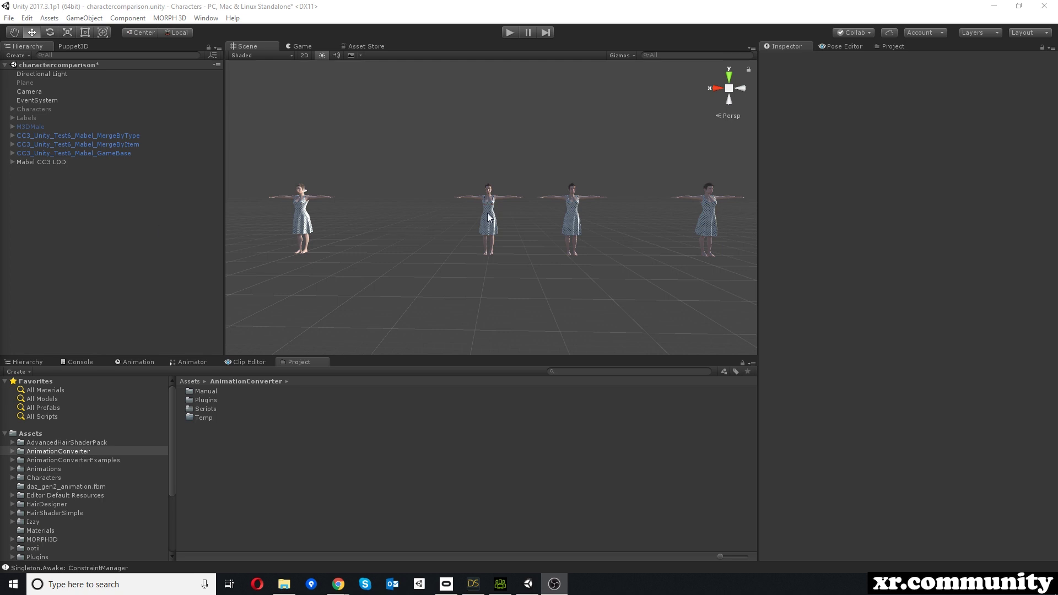
# Select the CC3_Unity_Test6_Mabel_MergeByType character and choose Select Prefab from its Hierarchy menu
pyautogui.click(479, 194)
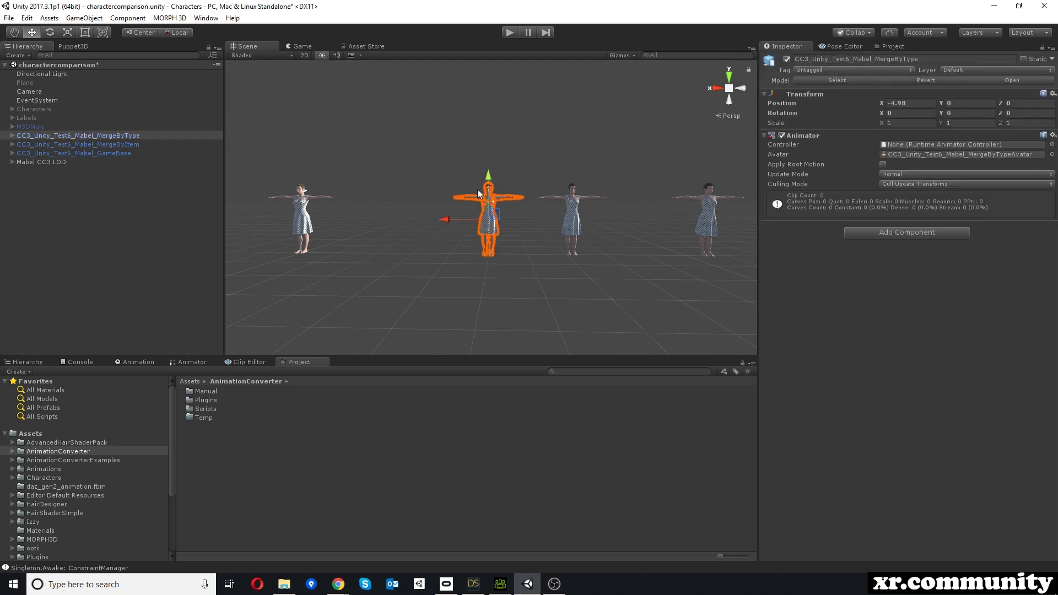
pyautogui.scroll(-3, 629, 259)
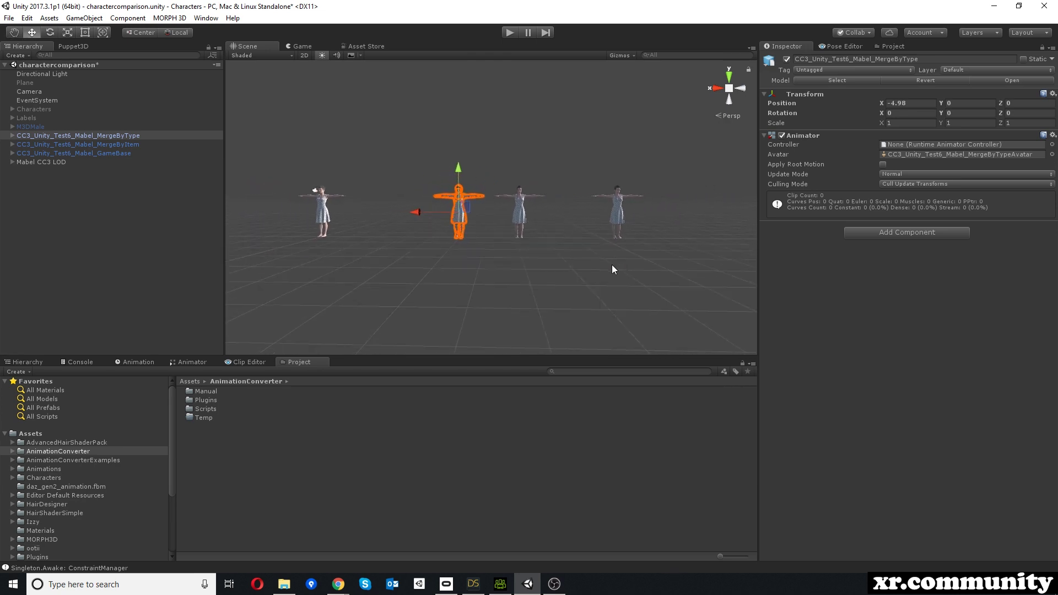
pyautogui.scroll(2, 656, 283)
pyautogui.scroll(2, 656, 284)
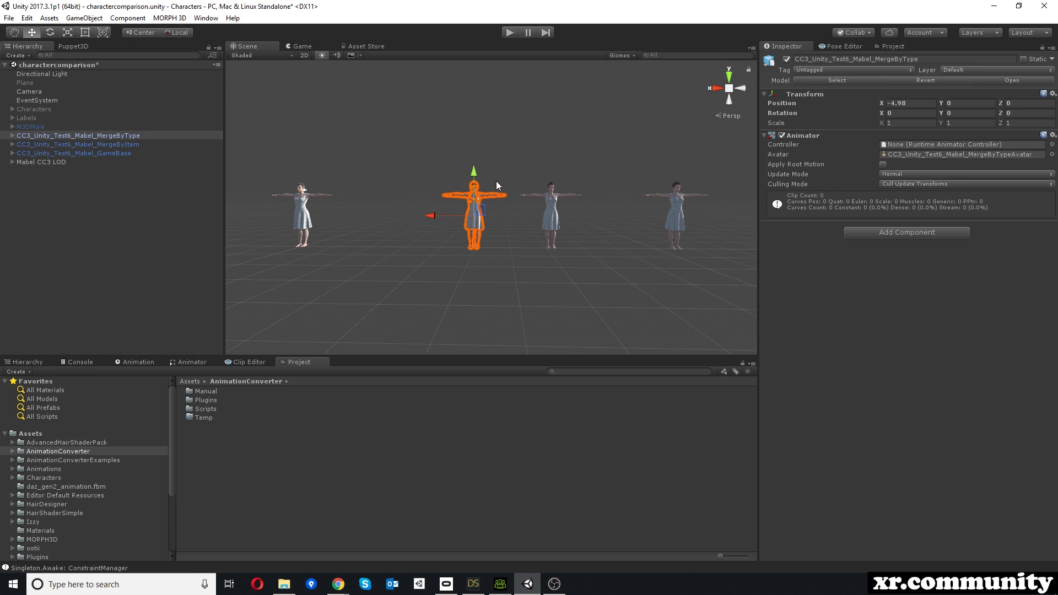
pyautogui.scroll(5, 496, 180)
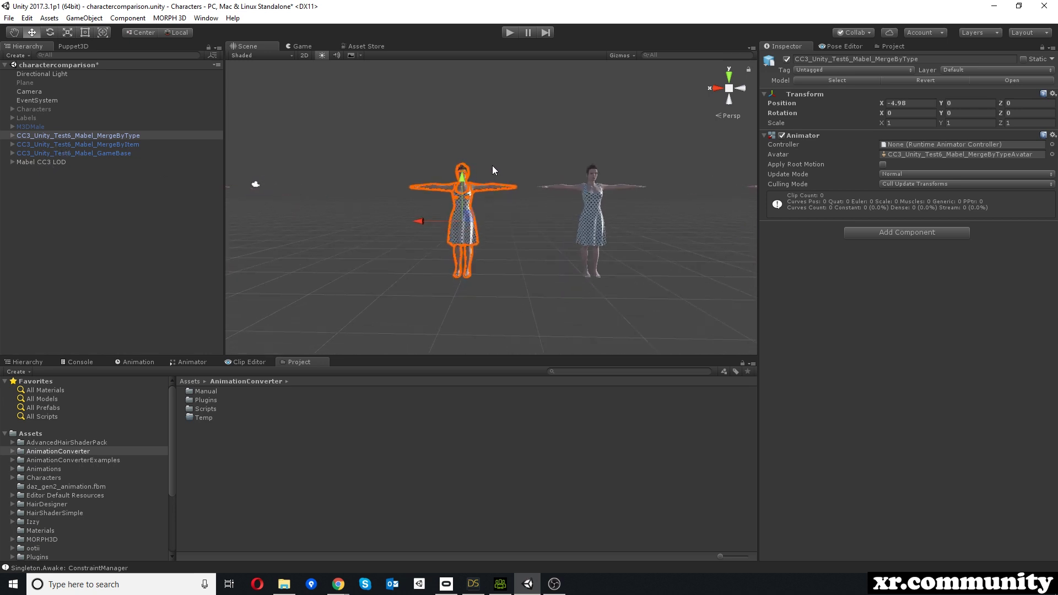
pyautogui.click(121, 135)
pyautogui.rightClick(120, 135)
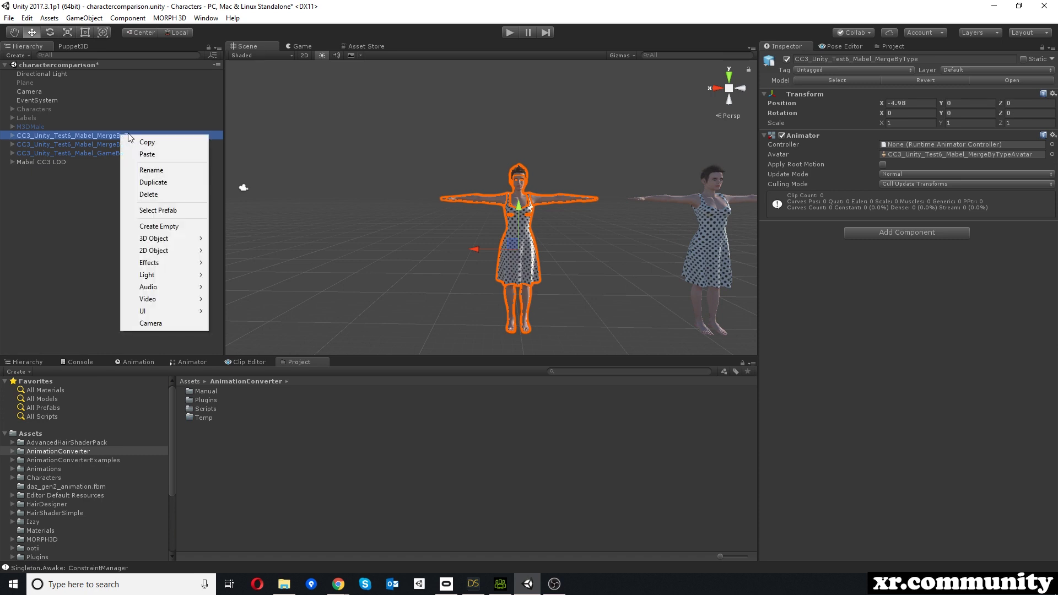
pyautogui.click(147, 211)
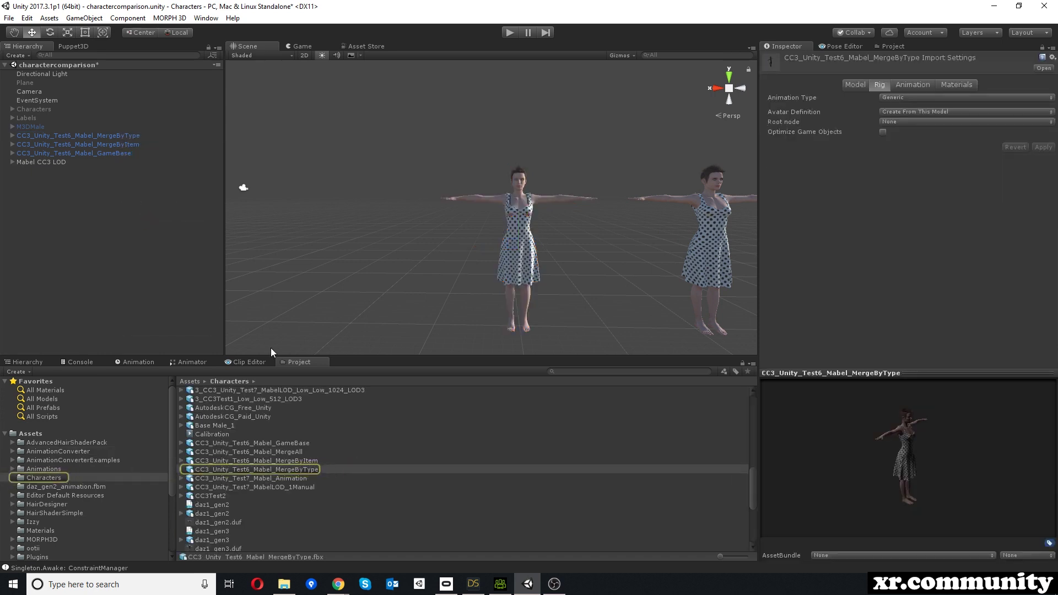
# Select the CC3_Unity_Test6_Mabel_MergeByType asset and set its Rig Animation Type to Humanoid
pyautogui.click(266, 471)
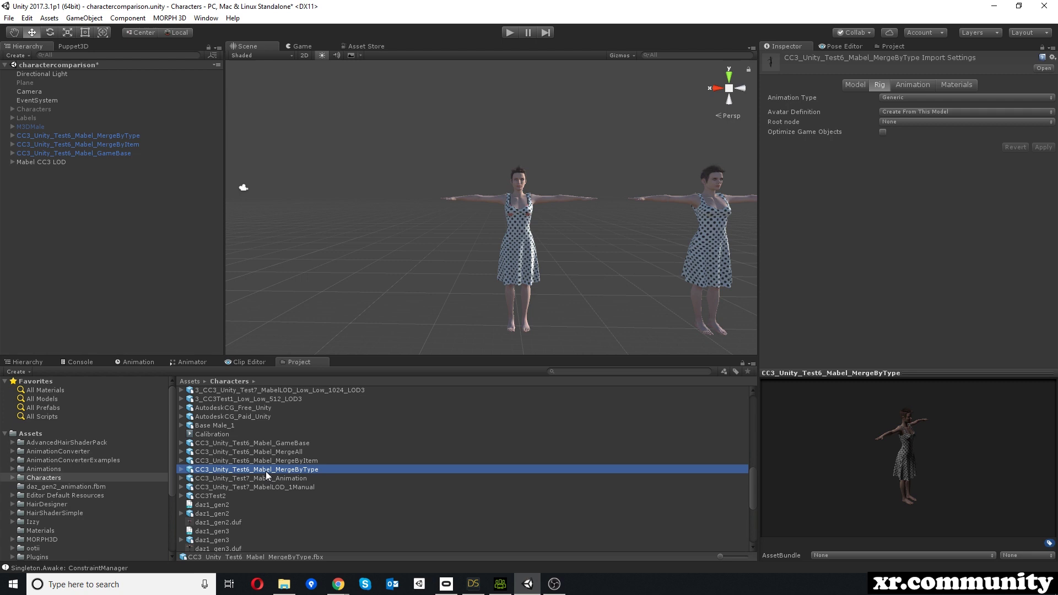
pyautogui.press('Escape')
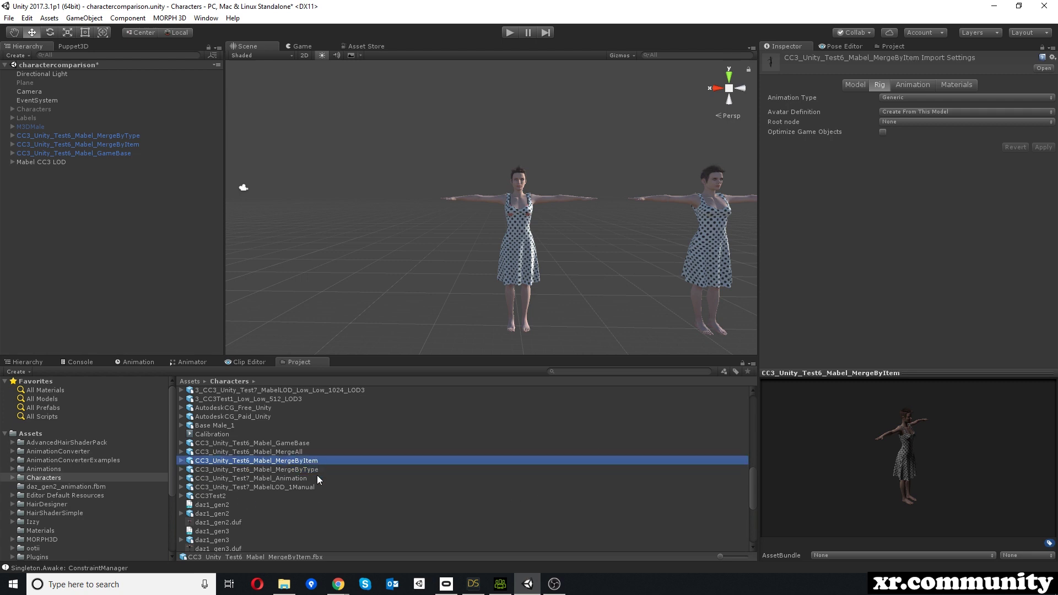
pyautogui.click(902, 97)
pyautogui.click(915, 147)
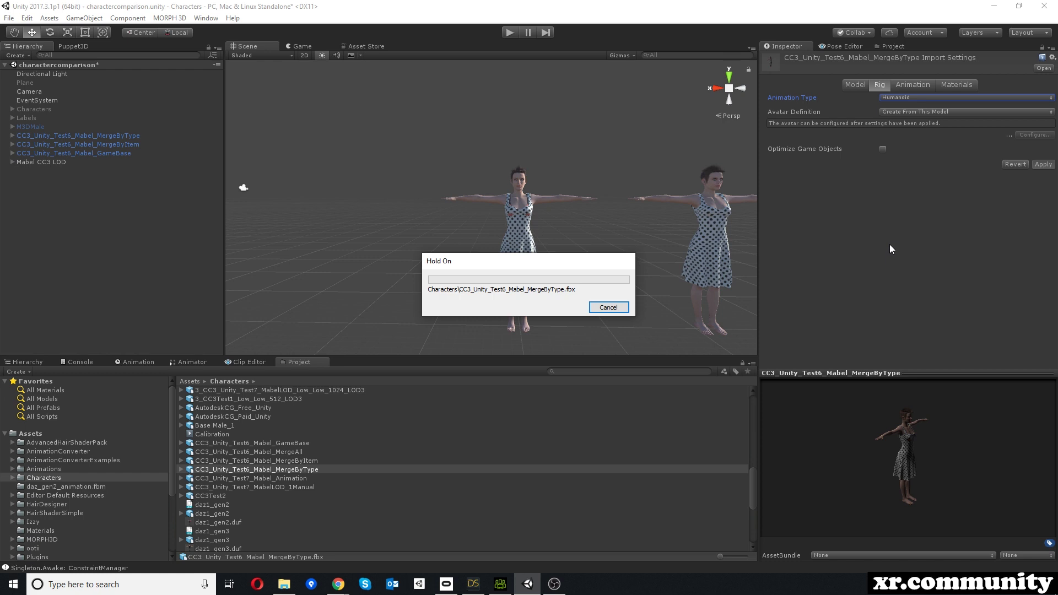
pyautogui.scroll(-5, 204, 466)
# Set DAZ_animation's rig to Humanoid, open its avatar configuration, and save the scene
pyautogui.click(211, 470)
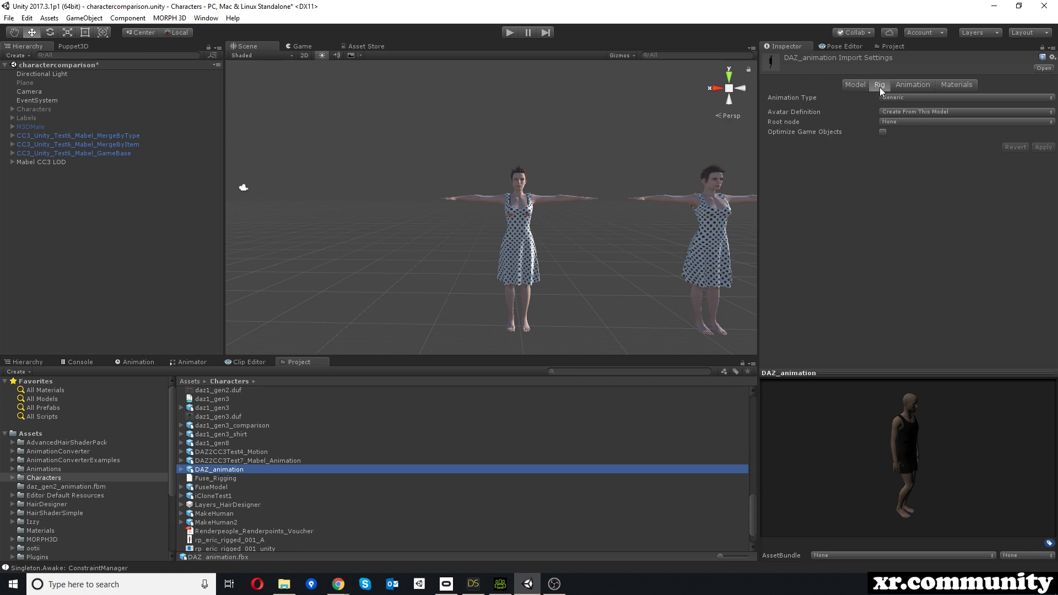
pyautogui.click(900, 98)
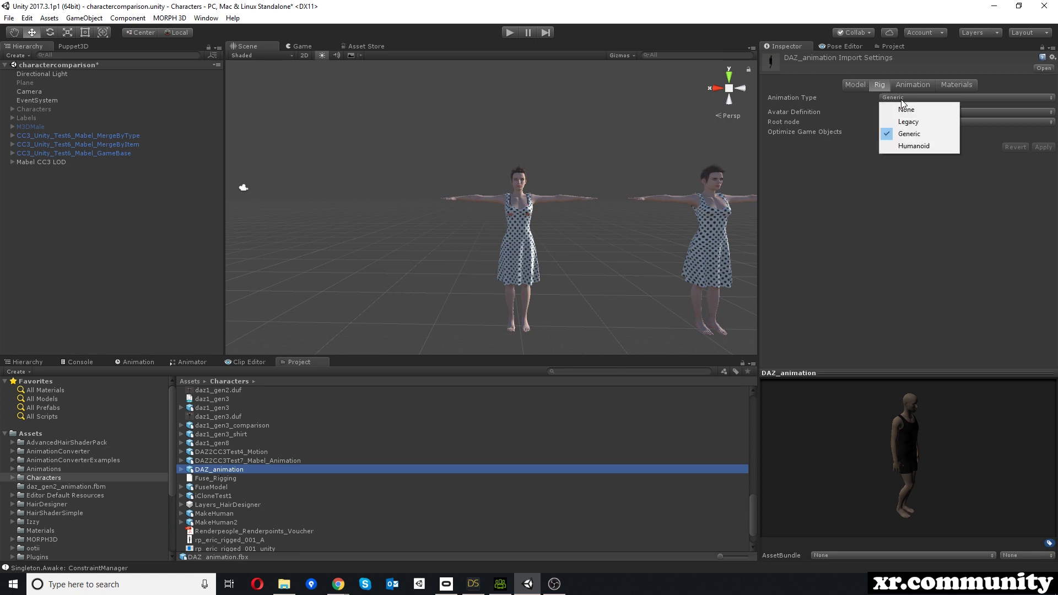
pyautogui.click(913, 145)
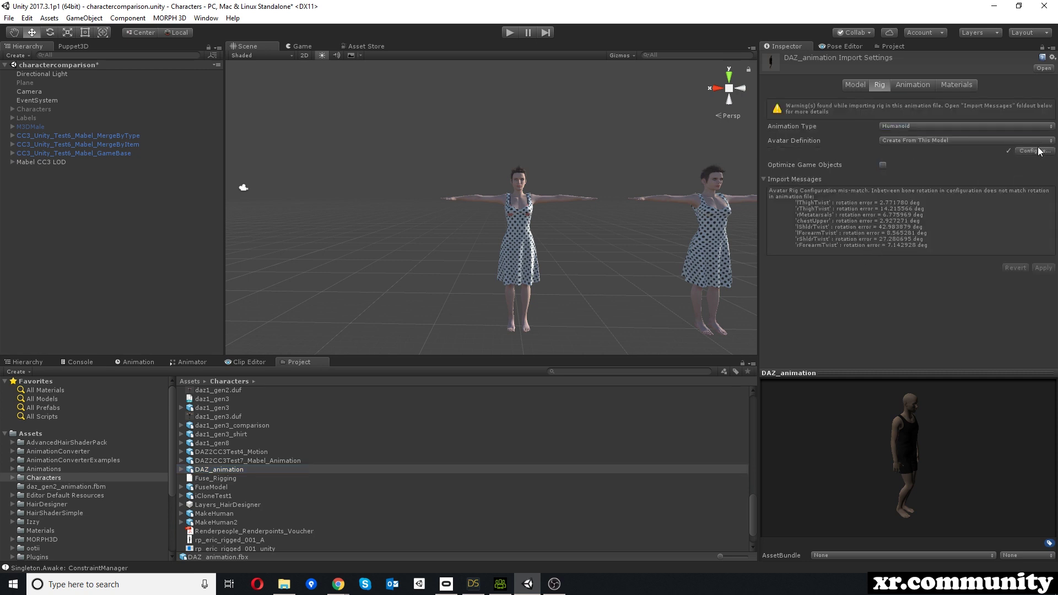
pyautogui.click(1036, 151)
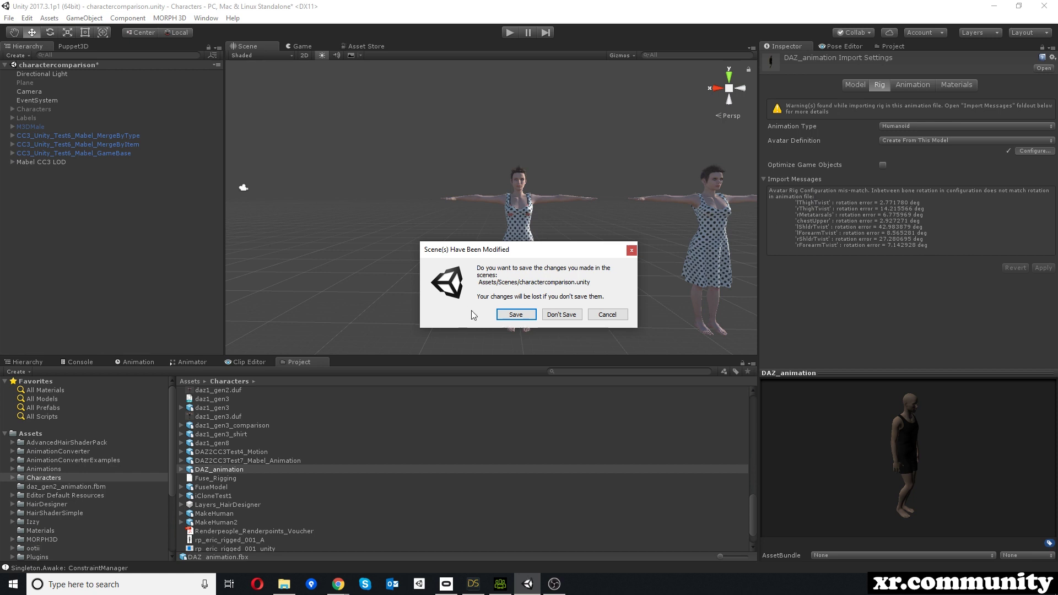
pyautogui.click(517, 315)
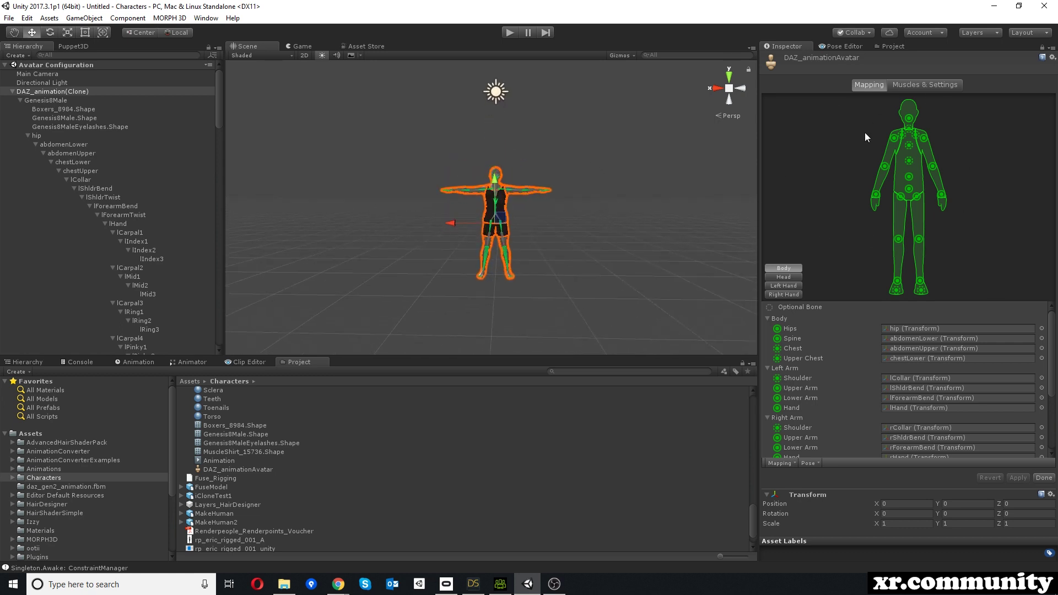
pyautogui.scroll(-1, 945, 381)
pyautogui.scroll(-1, 945, 386)
pyautogui.scroll(-1, 945, 389)
pyautogui.scroll(3, 951, 396)
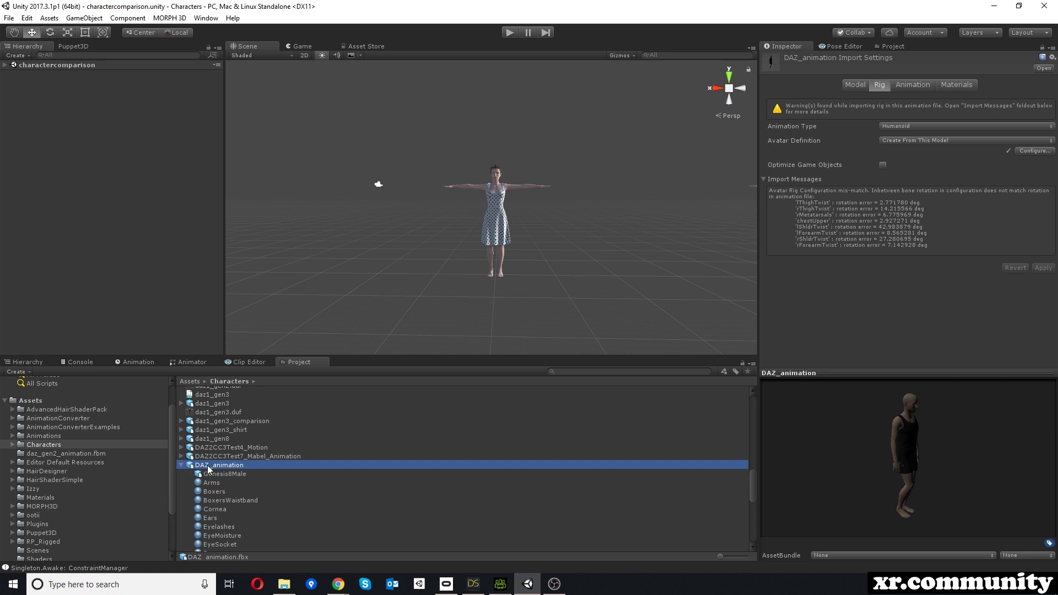
pyautogui.scroll(-1, 214, 472)
pyautogui.scroll(-2, 215, 472)
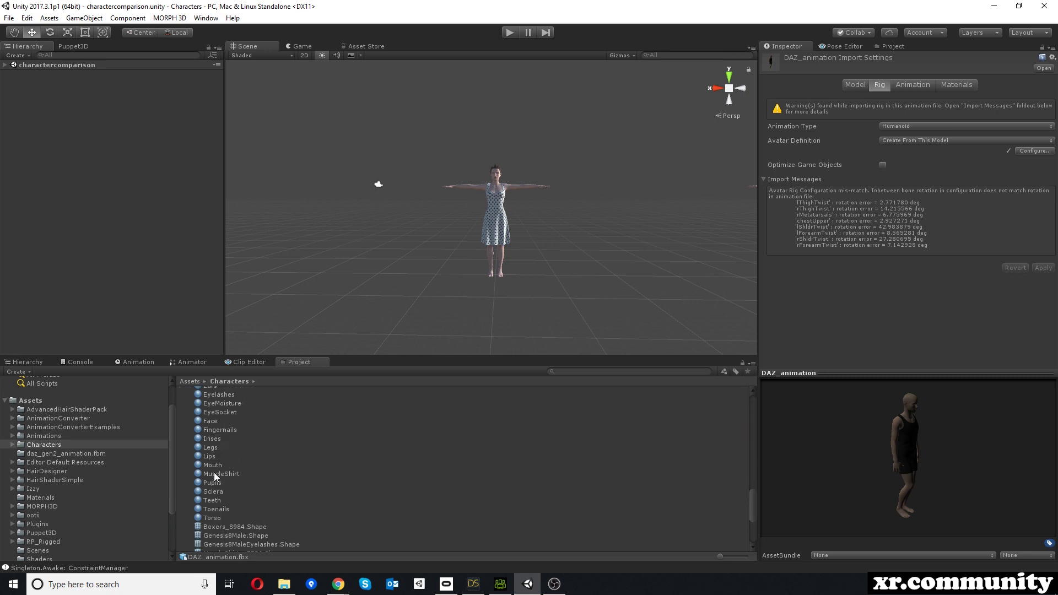
pyautogui.scroll(-2, 214, 474)
pyautogui.scroll(-2, 200, 475)
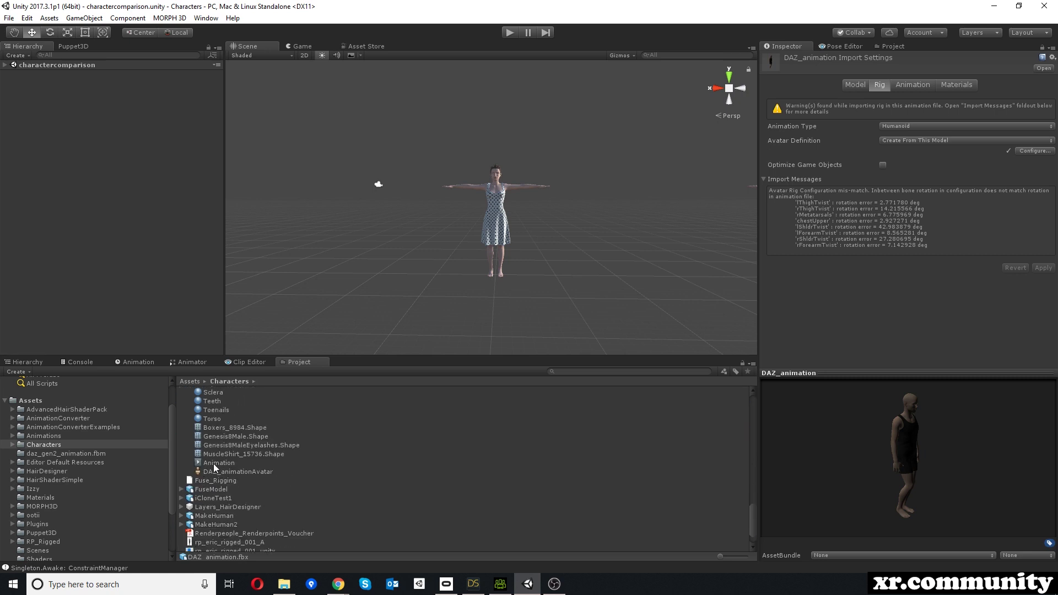
# Duplicate the dance clip inside DAZ_animation and name the copy DAZ_Dance
pyautogui.click(214, 464)
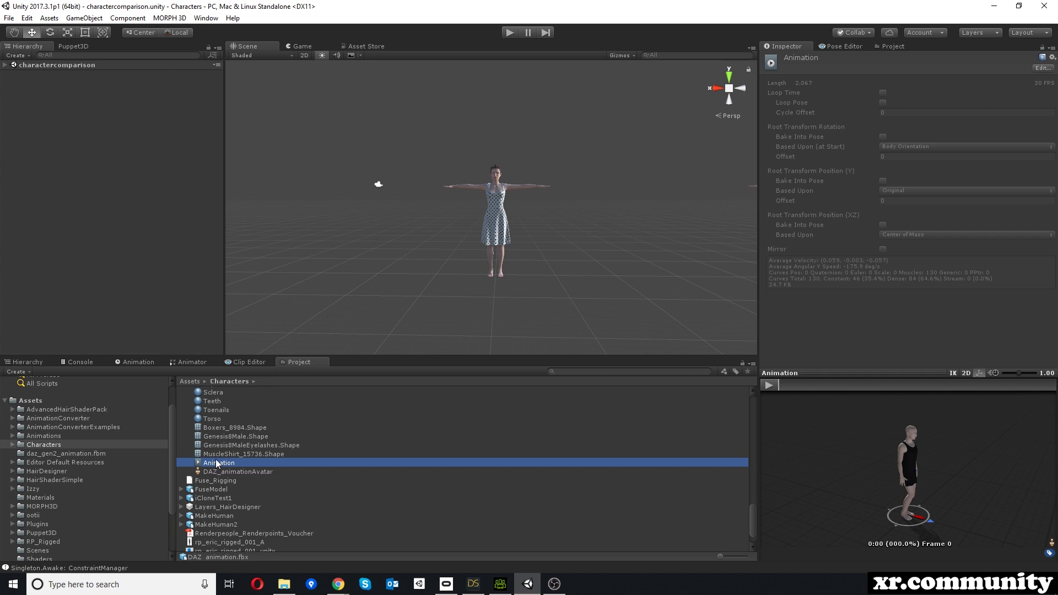
pyautogui.hotkey('ctrl', 'd')
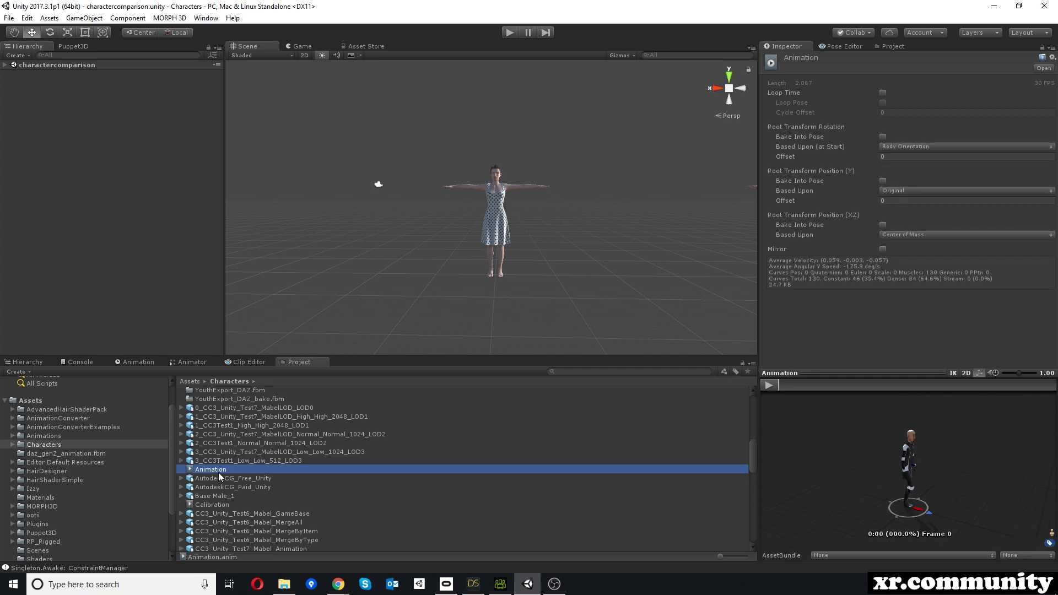
pyautogui.click(219, 471)
pyautogui.write('D')
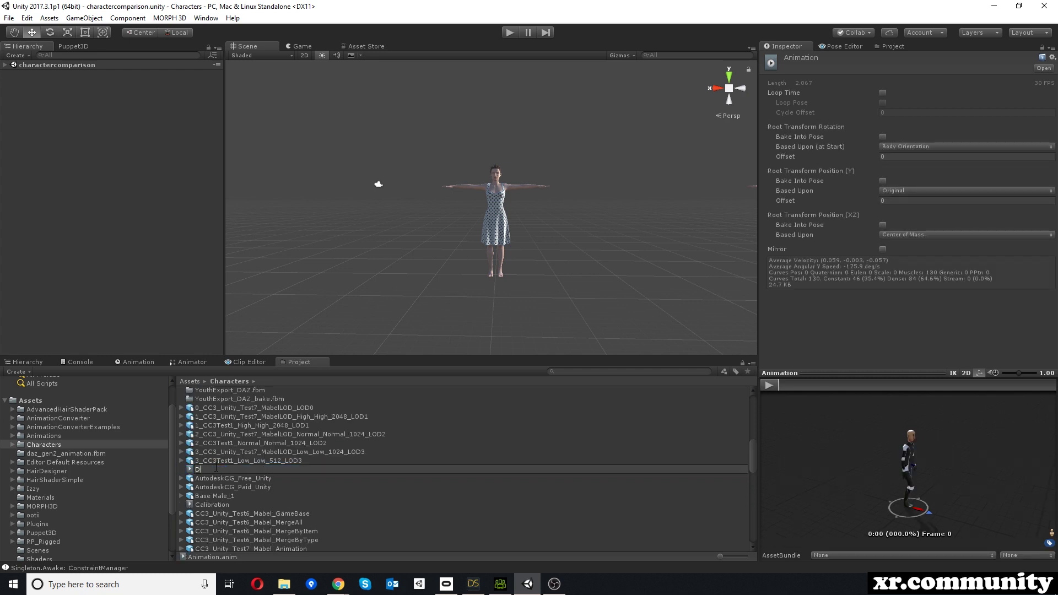
pyautogui.write('AZ_D')
pyautogui.write('ance')
pyautogui.press('Return')
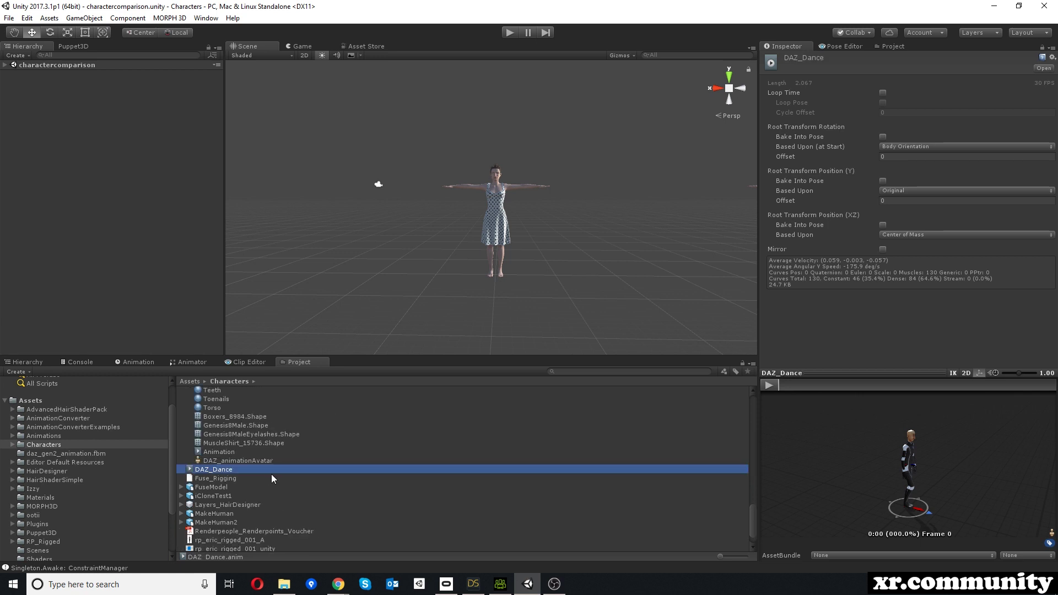
pyautogui.scroll(1, 249, 420)
pyautogui.scroll(3, 249, 421)
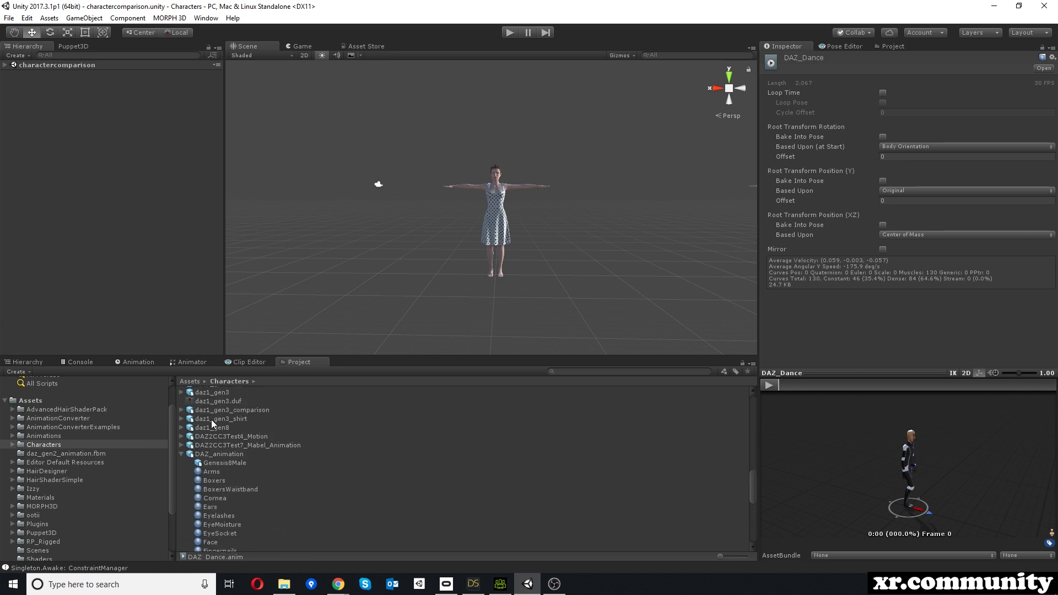
pyautogui.click(181, 454)
pyautogui.scroll(-2, 557, 275)
pyautogui.moveTo(601, 266); pyautogui.dragTo(538, 220, button='right')
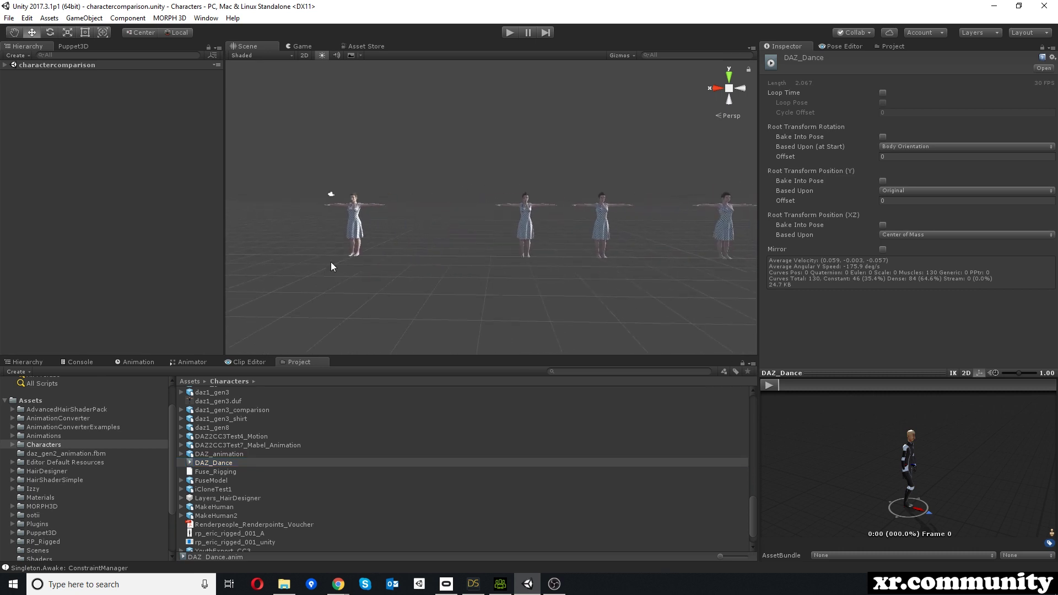
# Select the middle CC3 MergeByType character and pan the scene around it
pyautogui.click(537, 220)
pyautogui.moveTo(578, 247); pyautogui.dragTo(425, 214, button='middle')
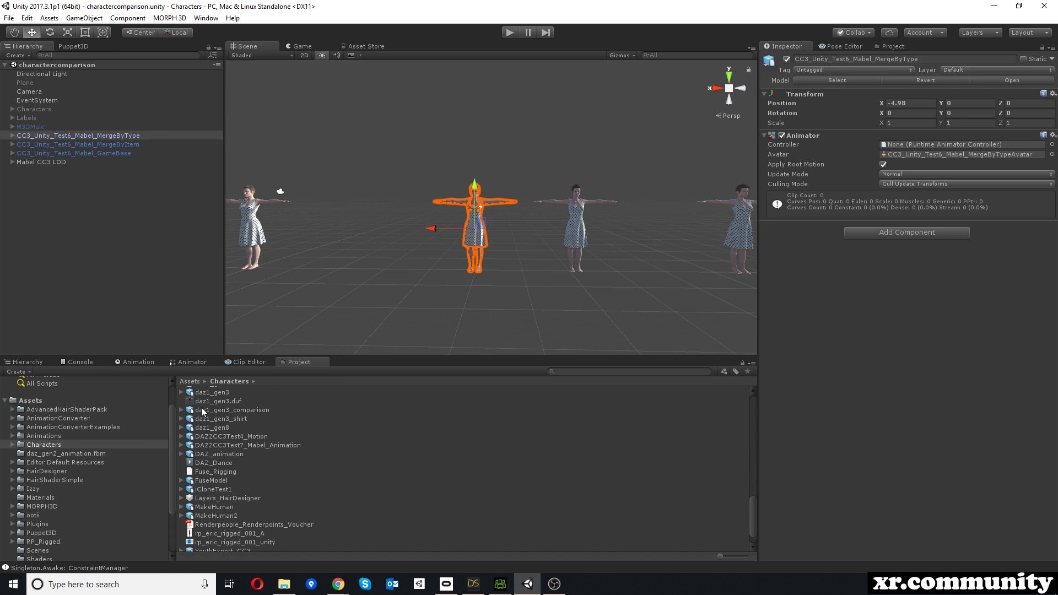
pyautogui.scroll(3, 521, 200)
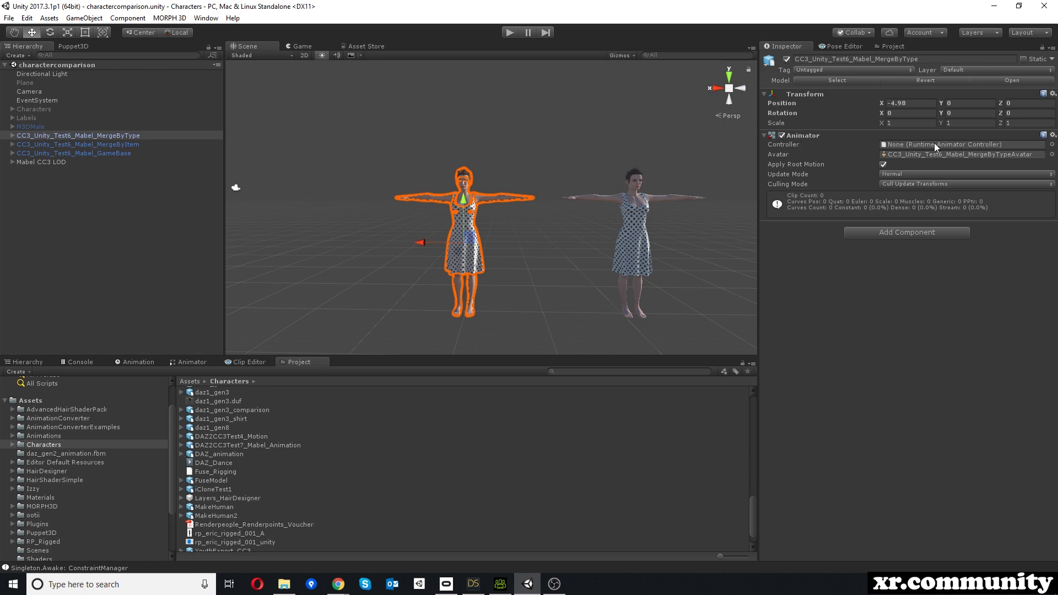
# Create an Animator Controller named DAZAnimations in the Animations/Materials folder
pyautogui.click(43, 436)
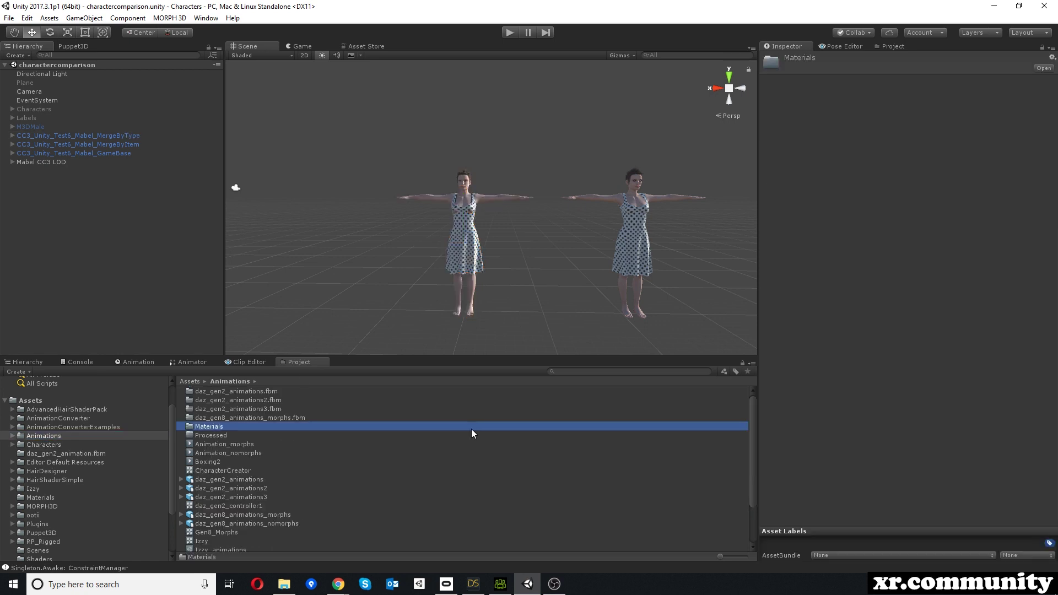
pyautogui.rightClick(471, 429)
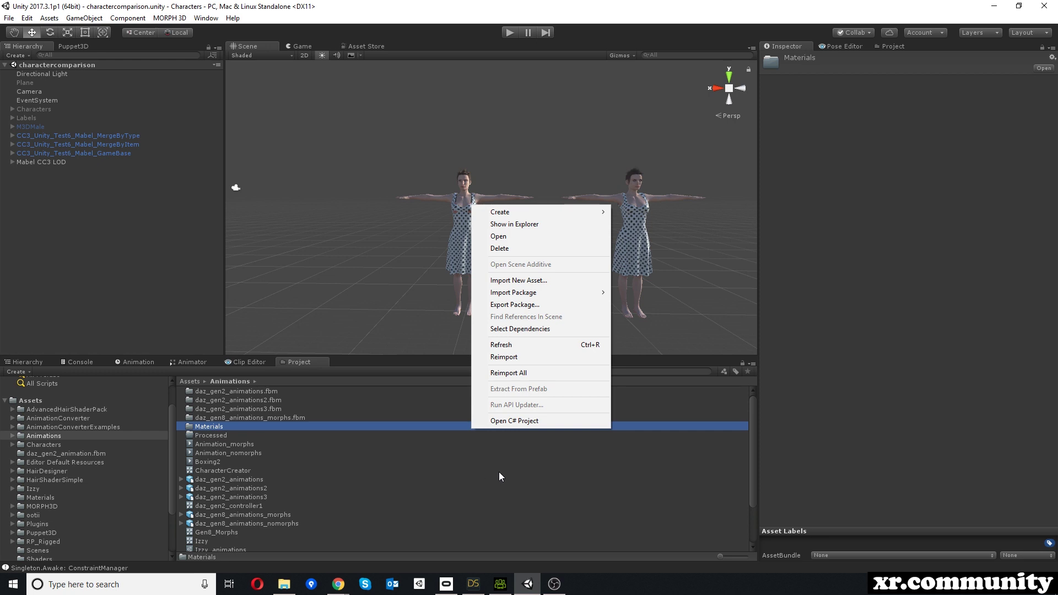
pyautogui.moveTo(500, 212)
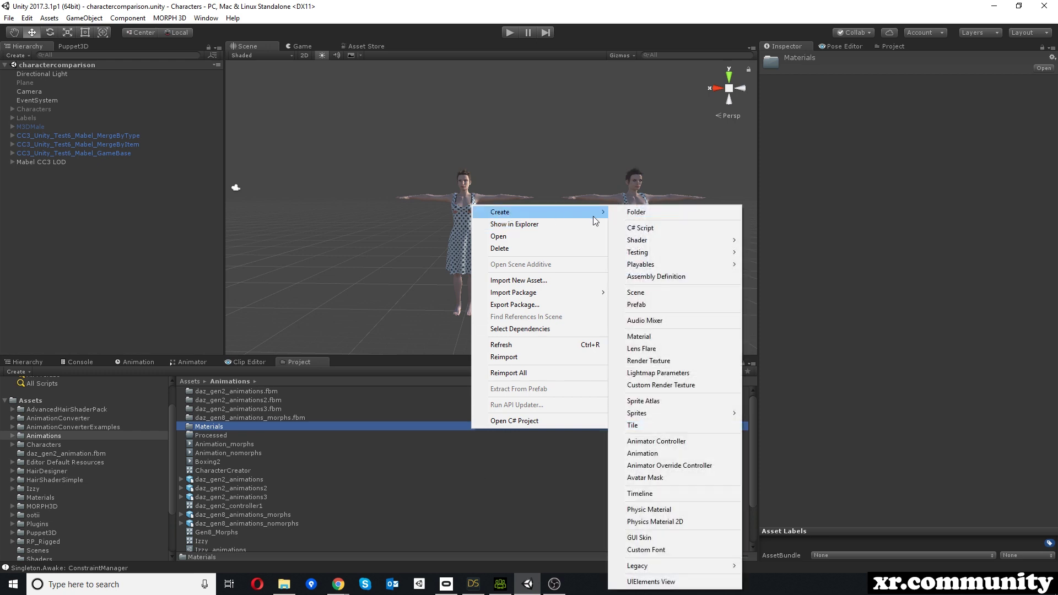
pyautogui.click(662, 442)
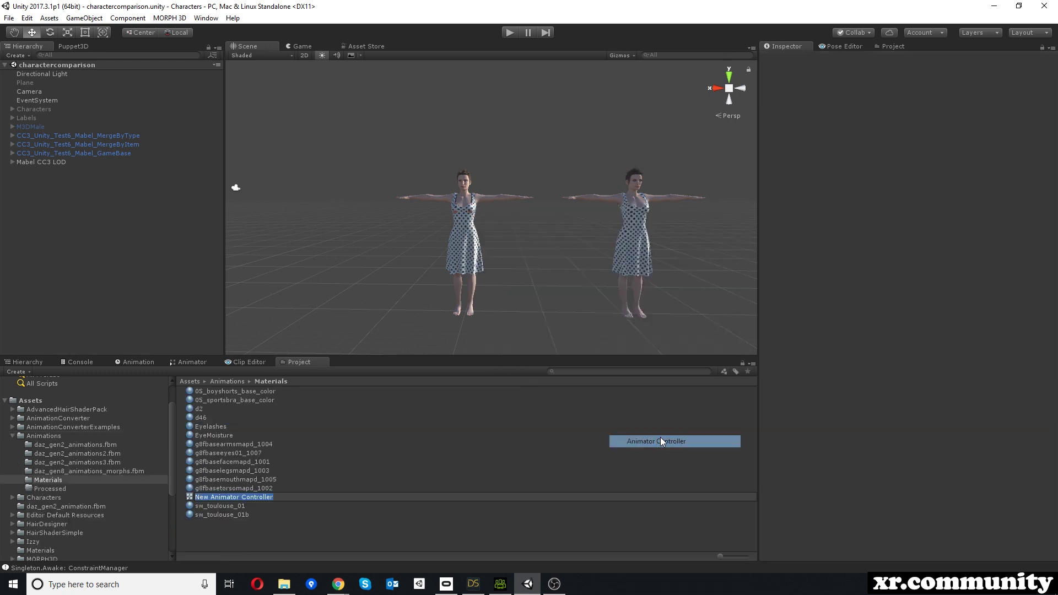
pyautogui.write('DA')
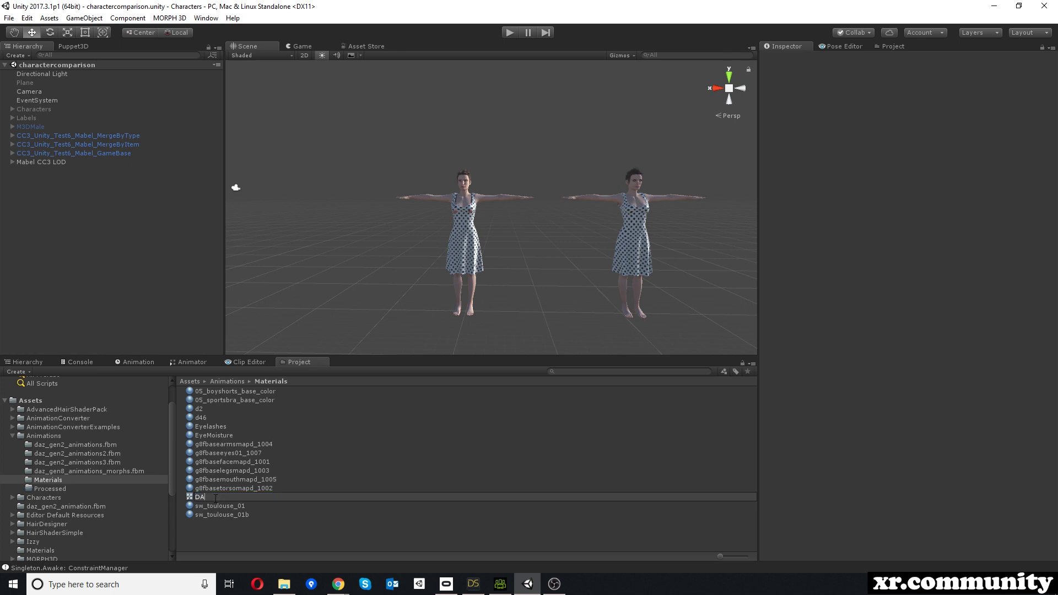
pyautogui.write('ZAnimations')
pyautogui.press('Return')
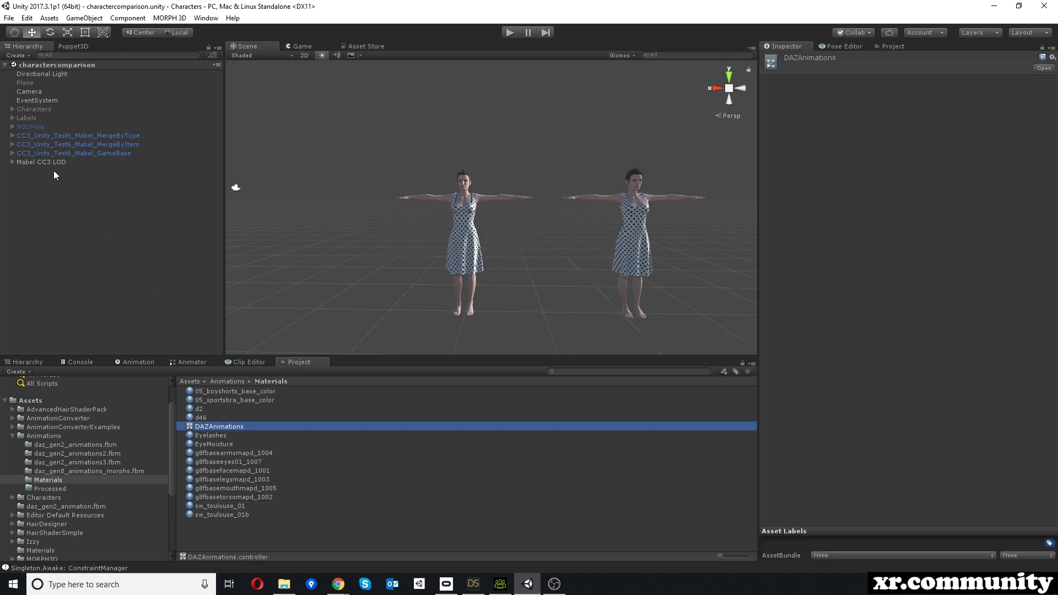
# Assign DAZAnimations as the CC3 MergeByType character's Animator controller
pyautogui.click(467, 197)
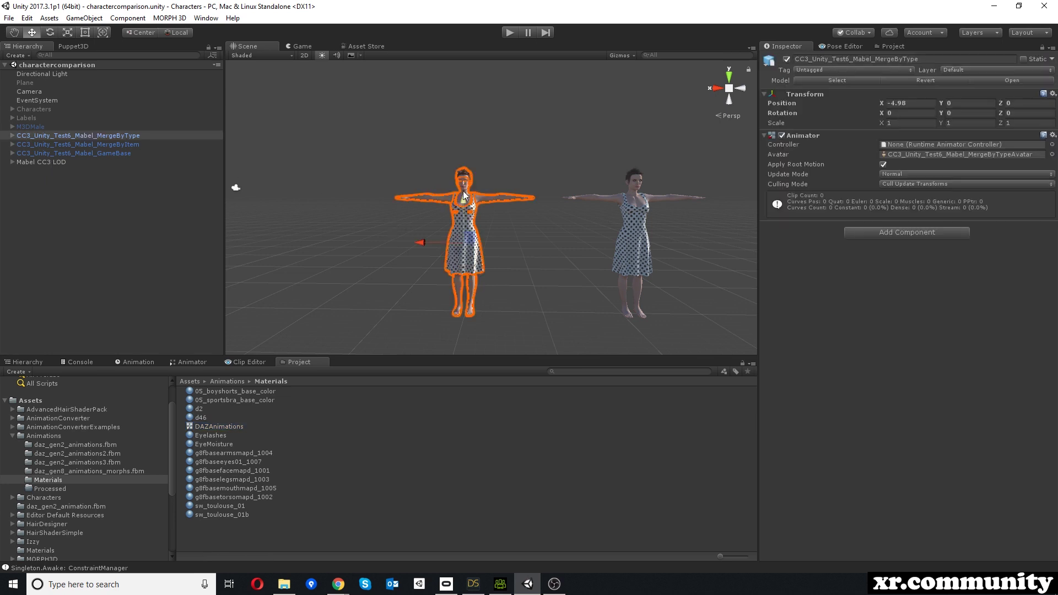
pyautogui.click(1052, 145)
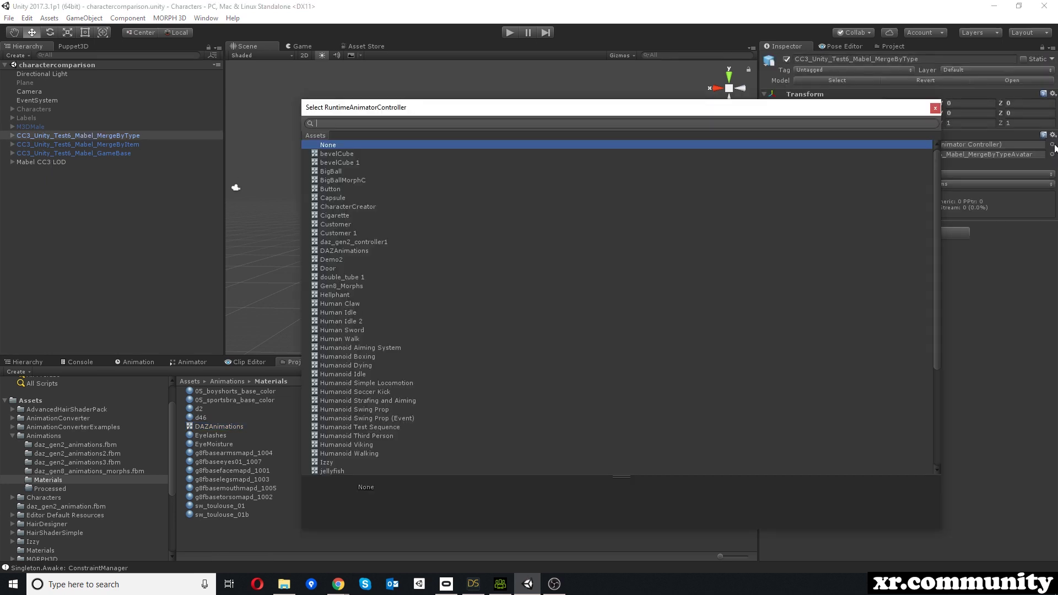
pyautogui.click(347, 250)
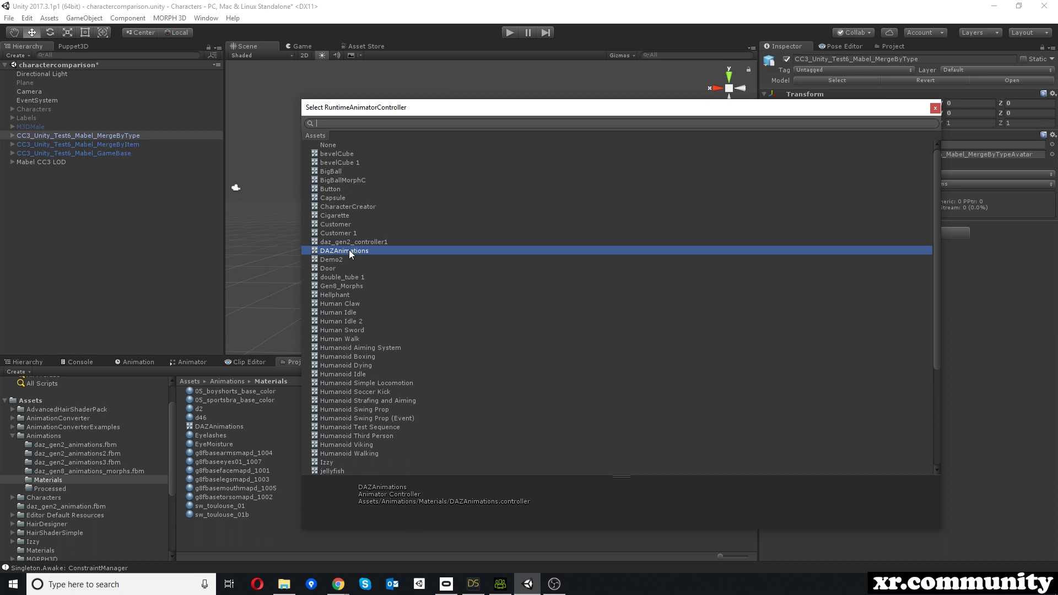
pyautogui.doubleClick(349, 252)
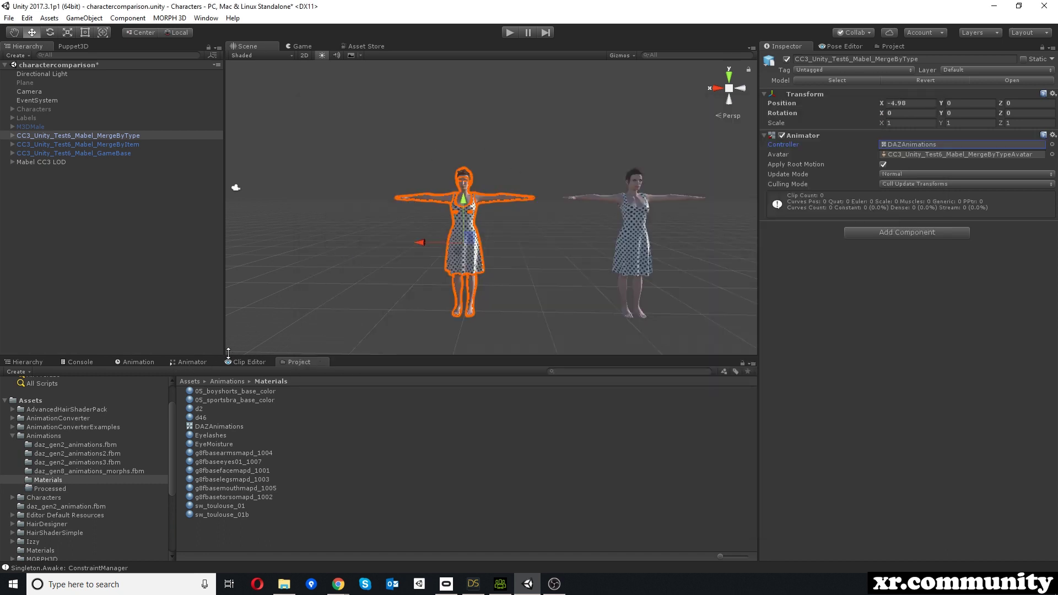
# Add an empty New State to the controller graph beside the Entry node
pyautogui.click(193, 362)
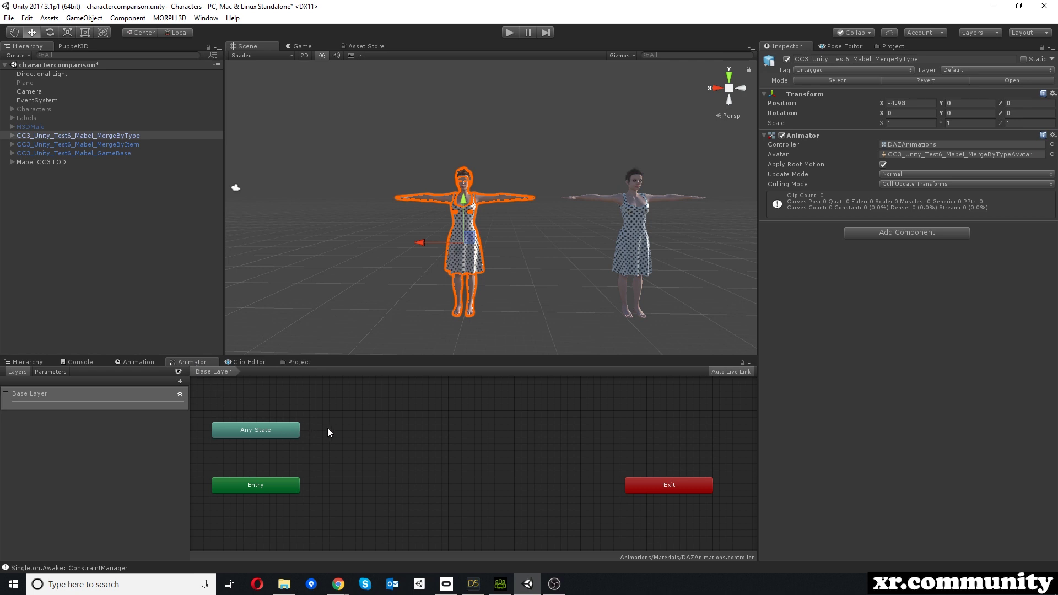
pyautogui.rightClick(332, 475)
pyautogui.moveTo(368, 482)
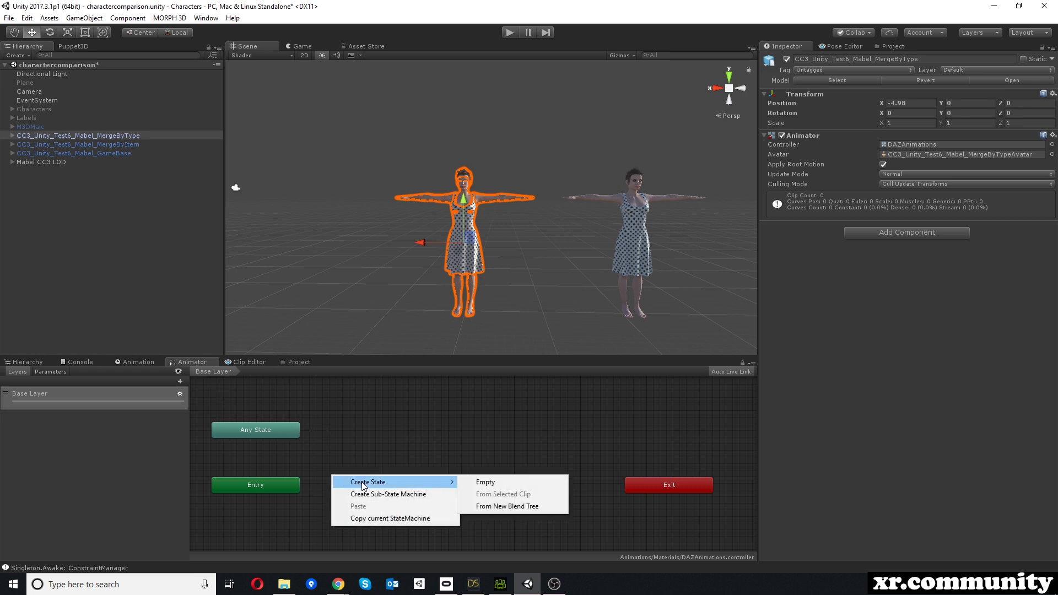
pyautogui.click(491, 483)
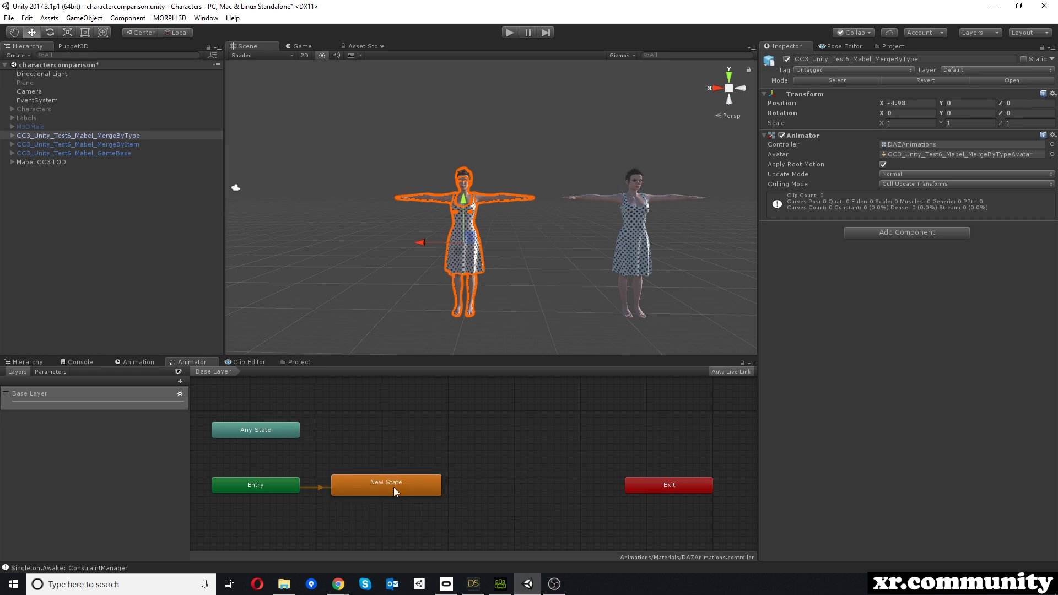
pyautogui.moveTo(394, 488); pyautogui.dragTo(396, 505)
pyautogui.moveTo(396, 506); pyautogui.dragTo(439, 391, button='middle')
pyautogui.moveTo(409, 433); pyautogui.dragTo(404, 454)
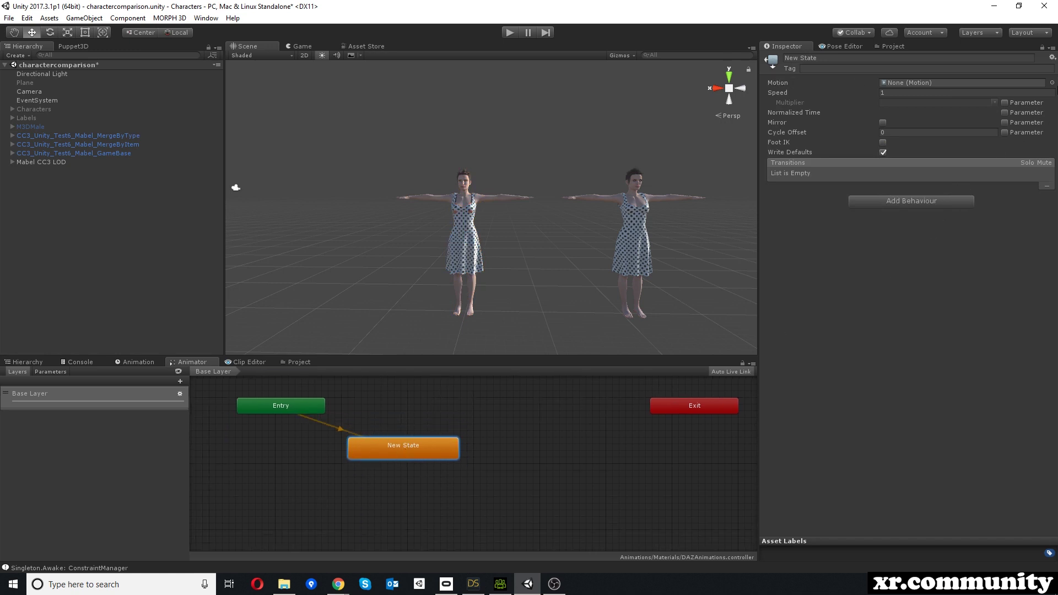
# Set the new state's Motion to the DAZ_Dance clip
pyautogui.click(1052, 82)
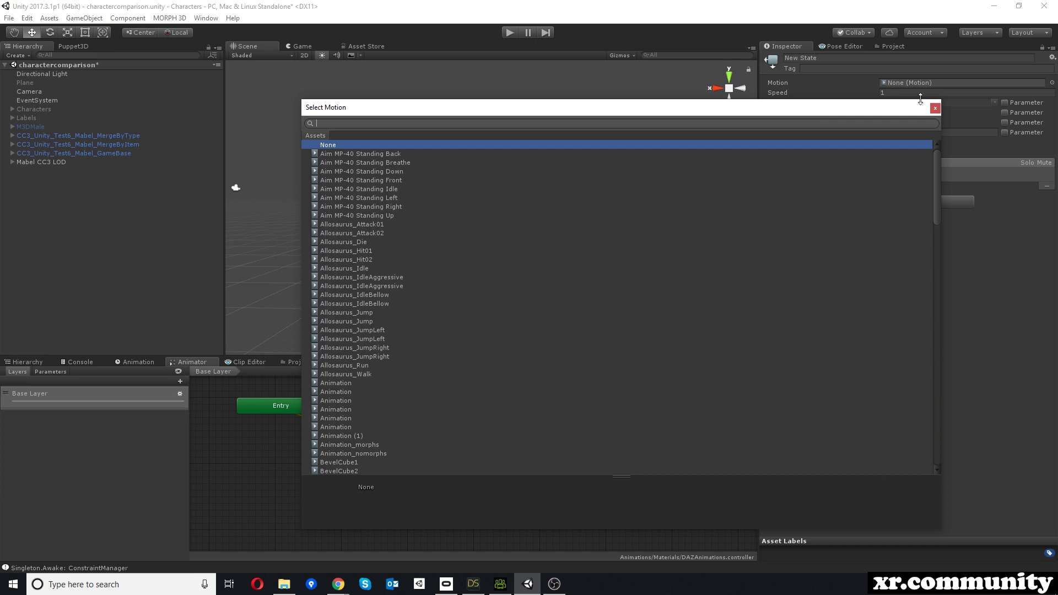
pyautogui.write('daz')
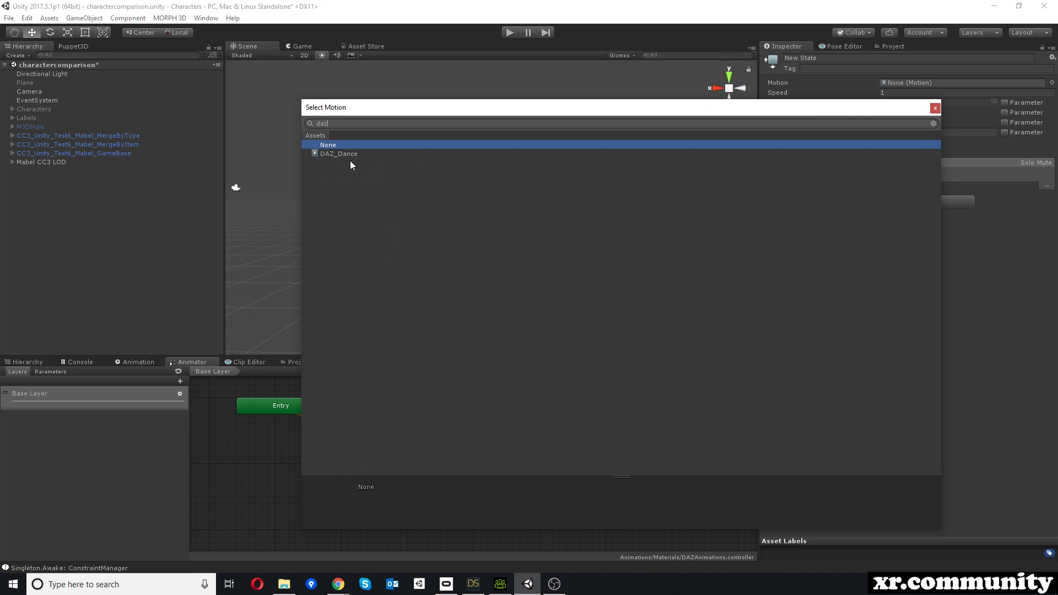
pyautogui.click(344, 155)
pyautogui.doubleClick(383, 153)
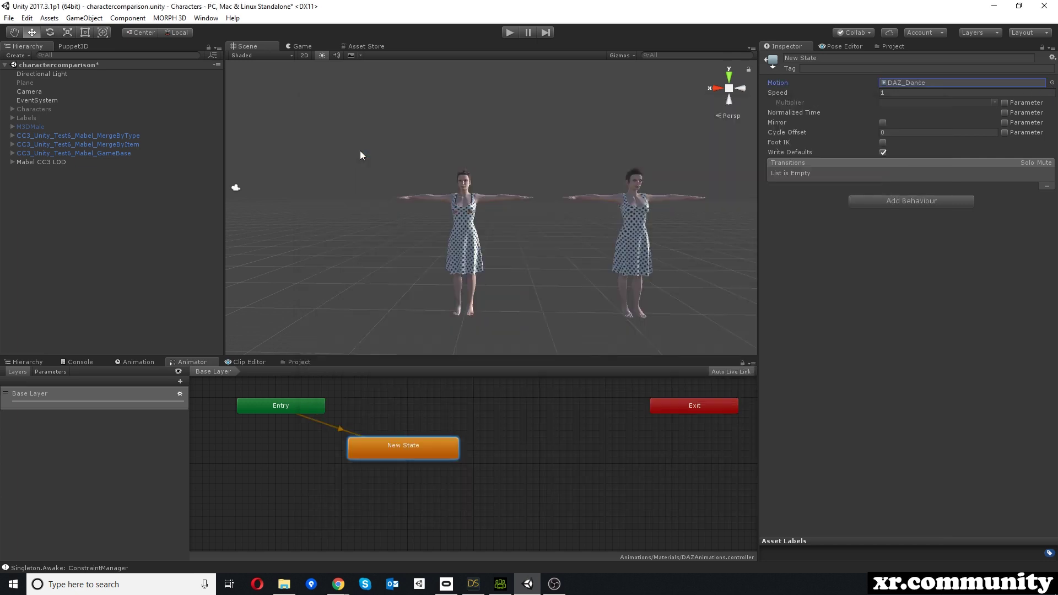
pyautogui.click(135, 362)
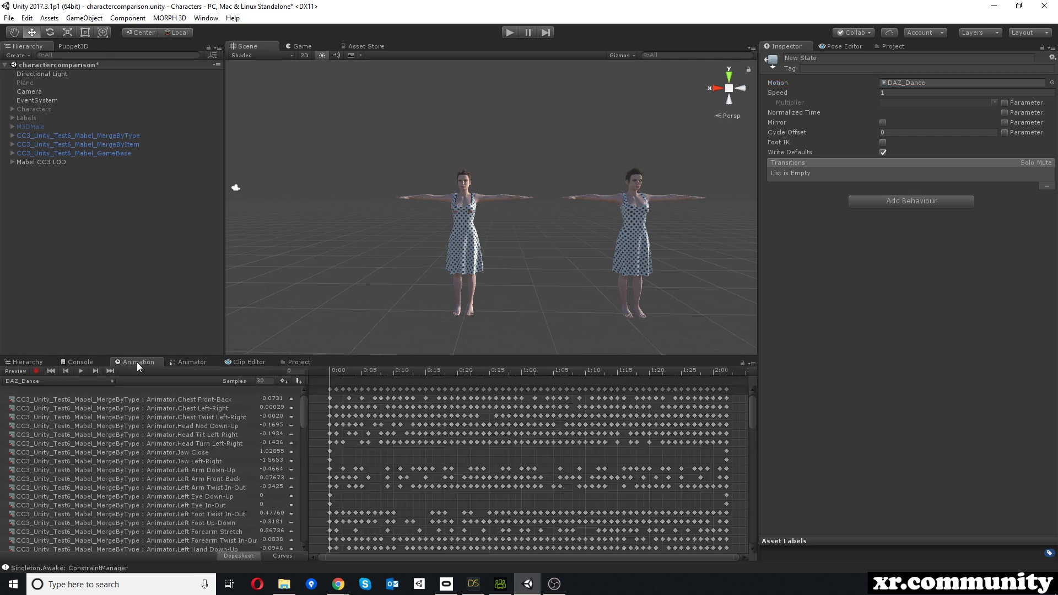
# Select the left MergeByType character and scrub the DAZ_Dance timeline up to about 1:10
pyautogui.click(447, 187)
pyautogui.click(232, 371)
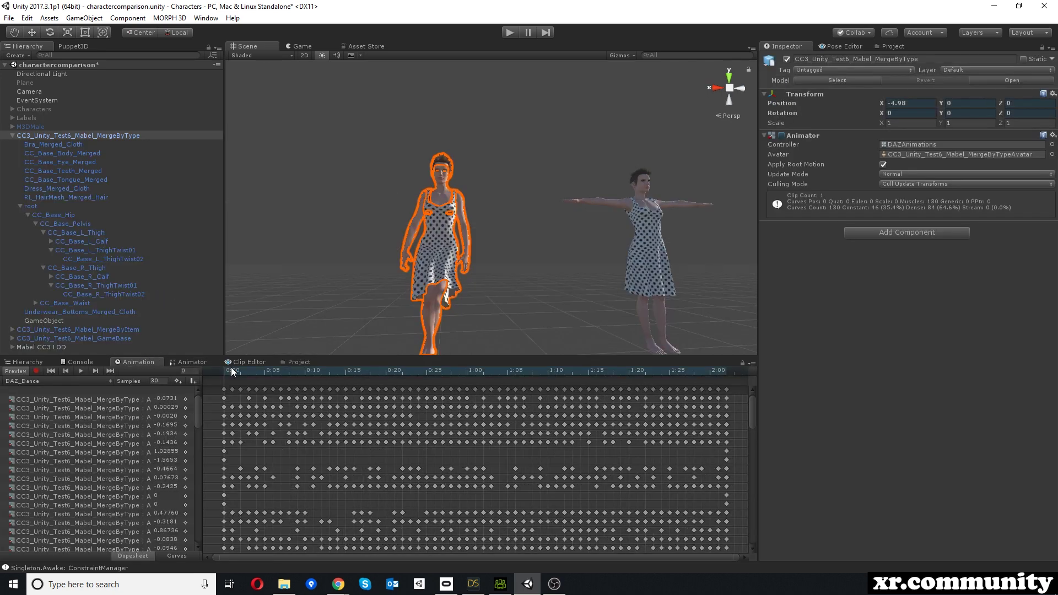
pyautogui.moveTo(234, 368)
pyautogui.mouseDown()
pyautogui.moveTo(724, 380)
pyautogui.moveTo(208, 365)
pyautogui.moveTo(660, 383)
pyautogui.mouseUp()
pyautogui.moveTo(554, 284); pyautogui.dragTo(543, 306, button='middle')
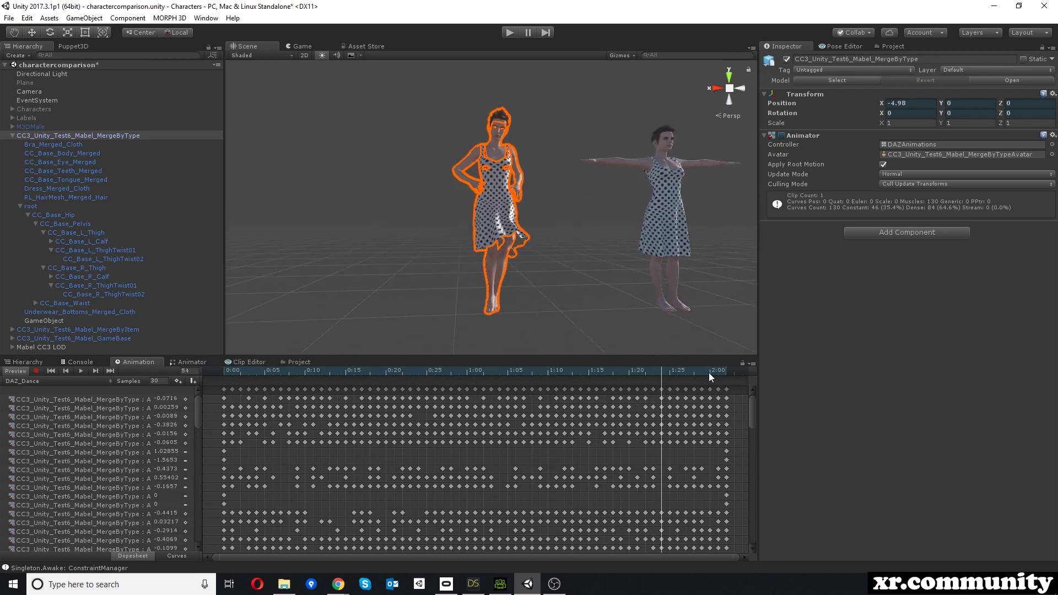
pyautogui.moveTo(709, 372)
pyautogui.mouseDown()
pyautogui.moveTo(223, 365)
pyautogui.moveTo(297, 367)
pyautogui.moveTo(267, 370)
pyautogui.mouseUp()
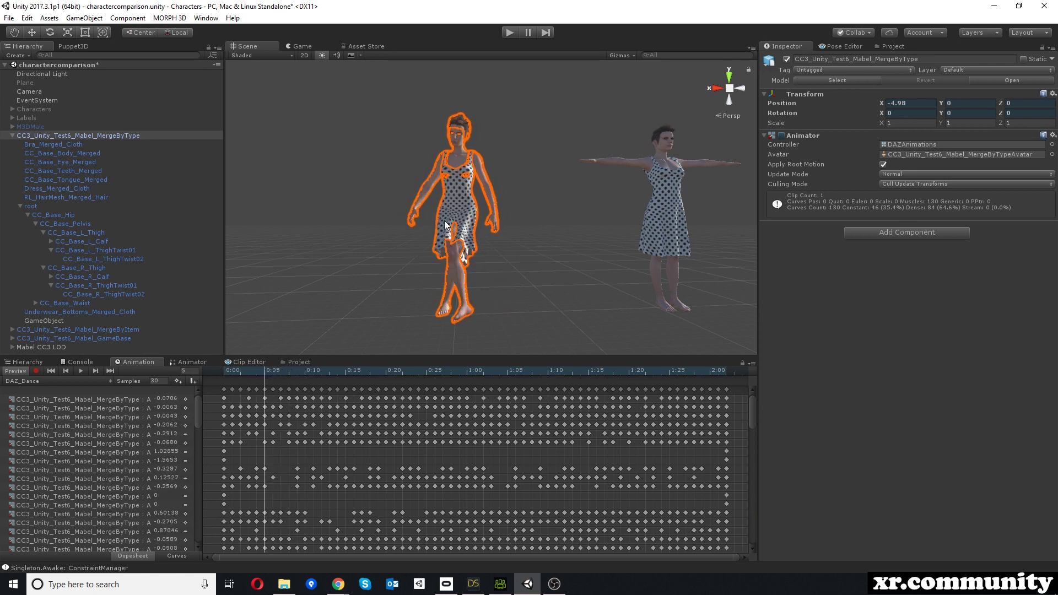
pyautogui.moveTo(238, 370)
pyautogui.mouseDown()
pyautogui.moveTo(711, 372)
pyautogui.moveTo(223, 363)
pyautogui.moveTo(244, 373)
pyautogui.moveTo(400, 373)
pyautogui.moveTo(451, 371)
pyautogui.moveTo(456, 358)
pyautogui.mouseUp()
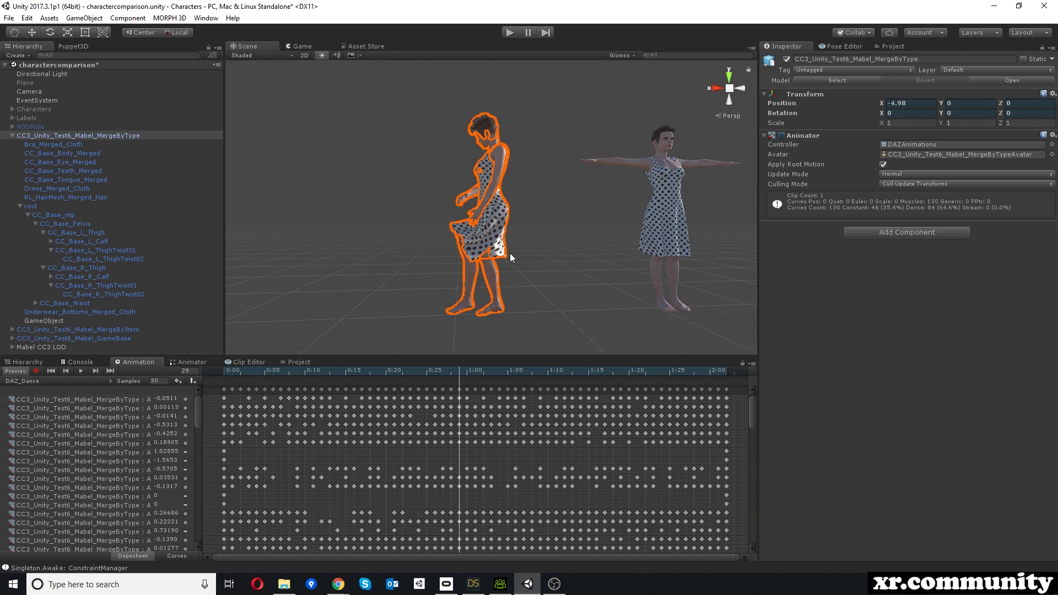
pyautogui.moveTo(235, 374); pyautogui.dragTo(373, 378)
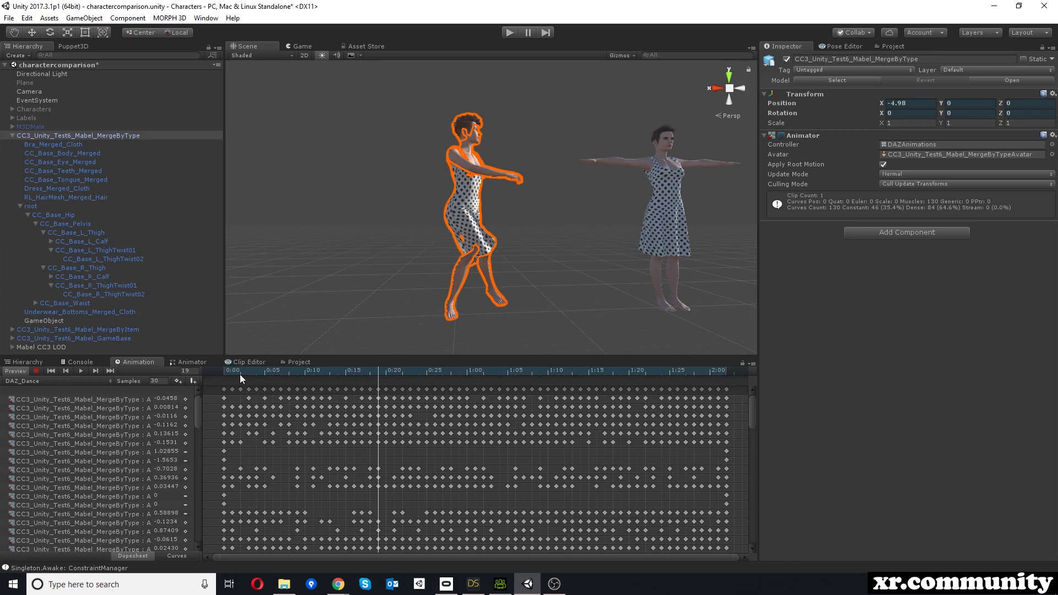
pyautogui.moveTo(240, 374)
pyautogui.mouseDown()
pyautogui.moveTo(526, 369)
pyautogui.moveTo(225, 362)
pyautogui.moveTo(731, 369)
pyautogui.moveTo(226, 370)
pyautogui.mouseUp()
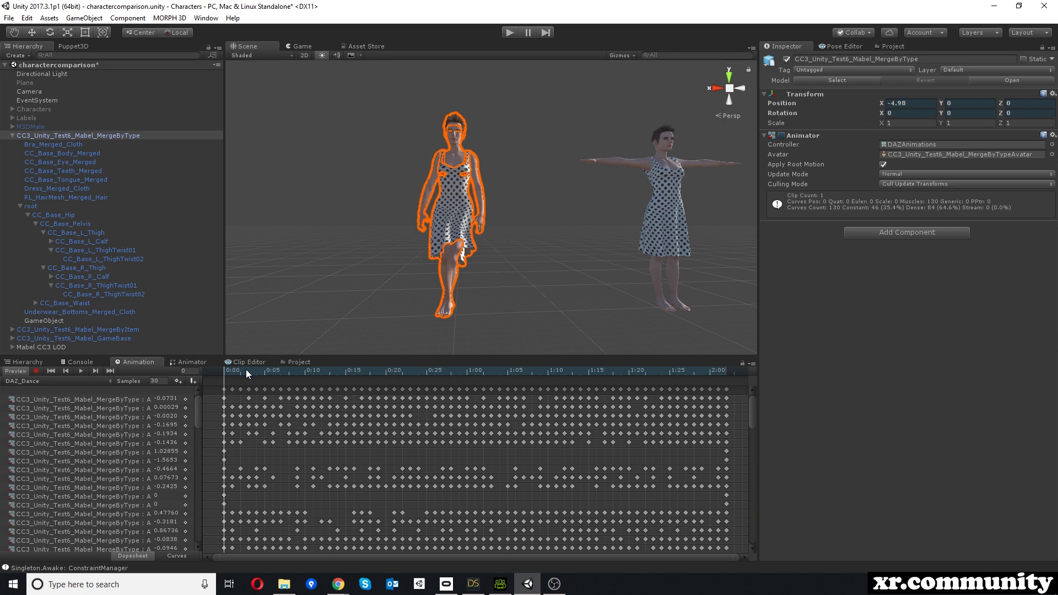
pyautogui.moveTo(246, 370)
pyautogui.mouseDown()
pyautogui.moveTo(489, 374)
pyautogui.moveTo(675, 362)
pyautogui.moveTo(188, 362)
pyautogui.mouseUp()
pyautogui.moveTo(233, 372)
pyautogui.mouseDown()
pyautogui.moveTo(717, 371)
pyautogui.moveTo(225, 364)
pyautogui.mouseUp()
pyautogui.scroll(2, 480, 263)
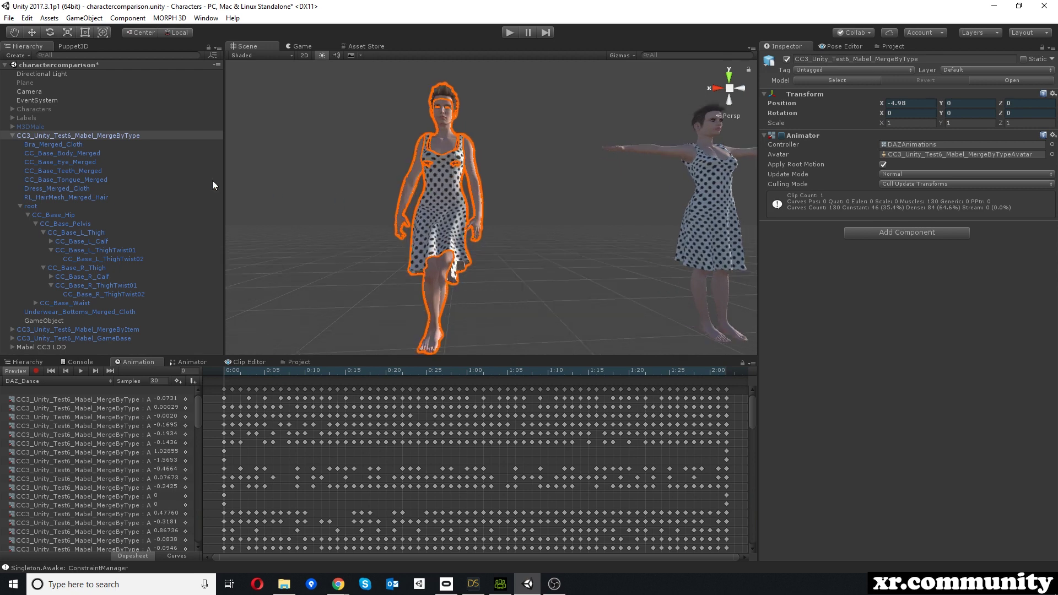
# Start bone editing on Dress_Merged_Cloth and move the view close to the legs
pyautogui.click(49, 190)
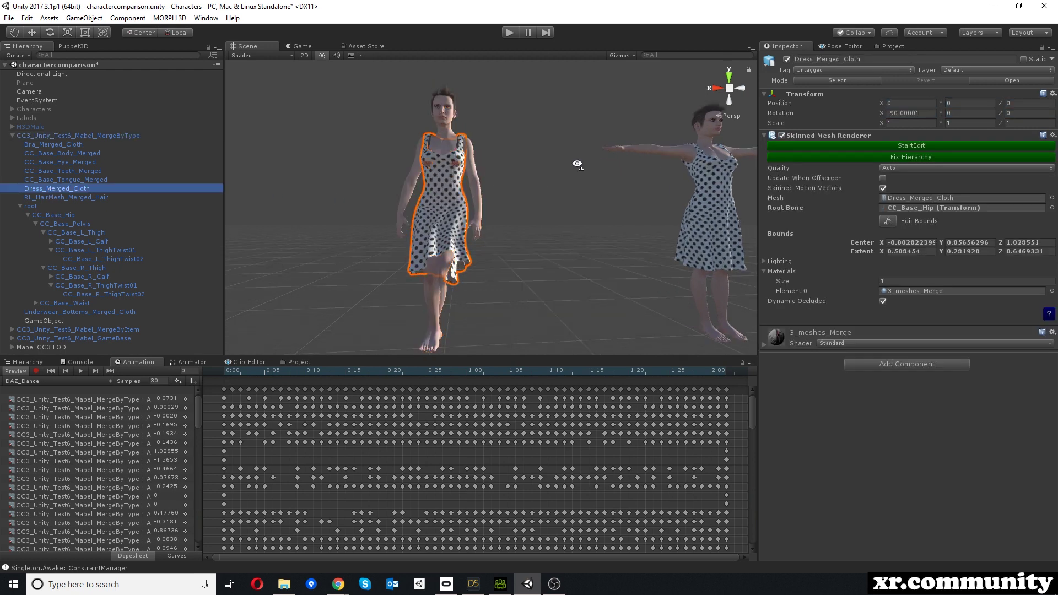
pyautogui.moveTo(578, 165)
pyautogui.keyDown('alt'); pyautogui.mouseDown()
pyautogui.moveTo(558, 177)
pyautogui.moveTo(555, 155)
pyautogui.mouseUp(); pyautogui.keyUp('alt')
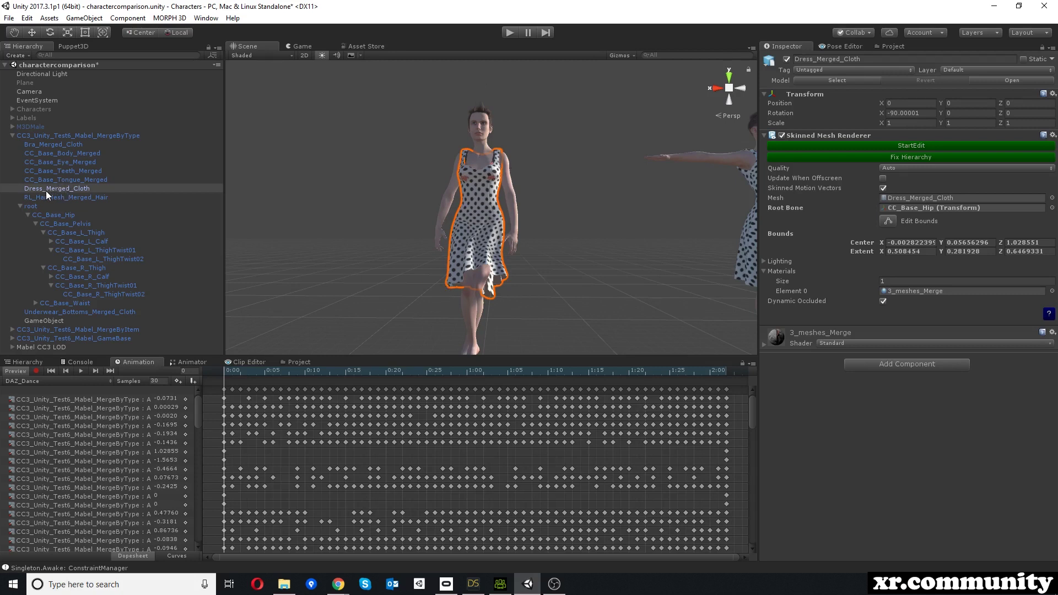
pyautogui.click(901, 144)
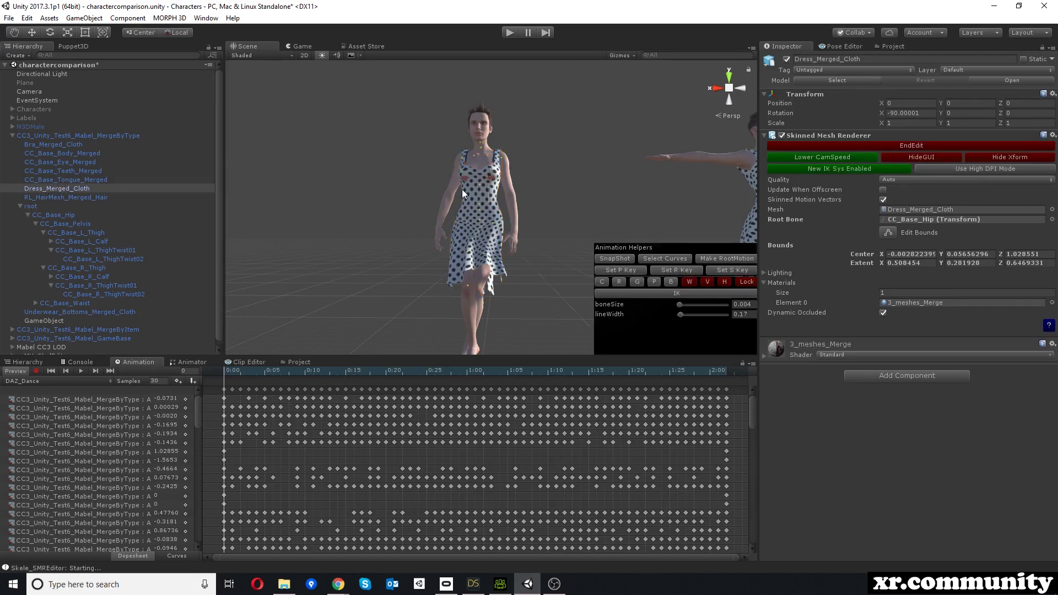
pyautogui.moveTo(462, 191); pyautogui.dragTo(462, 192, button='right')
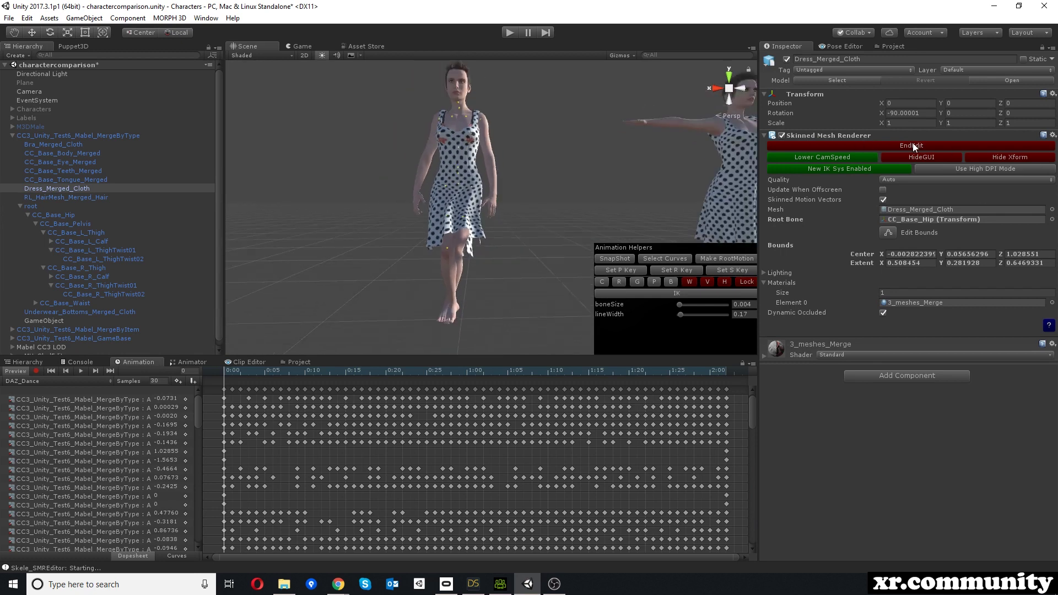
pyautogui.moveTo(496, 161); pyautogui.dragTo(433, 184, button='right')
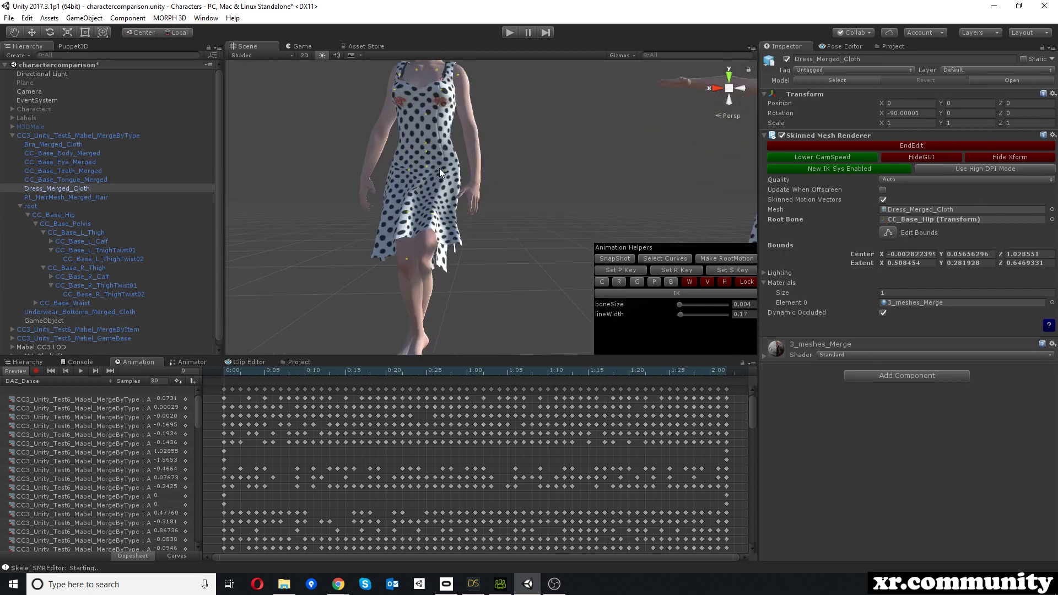
pyautogui.moveTo(433, 183); pyautogui.dragTo(487, 193, button='right')
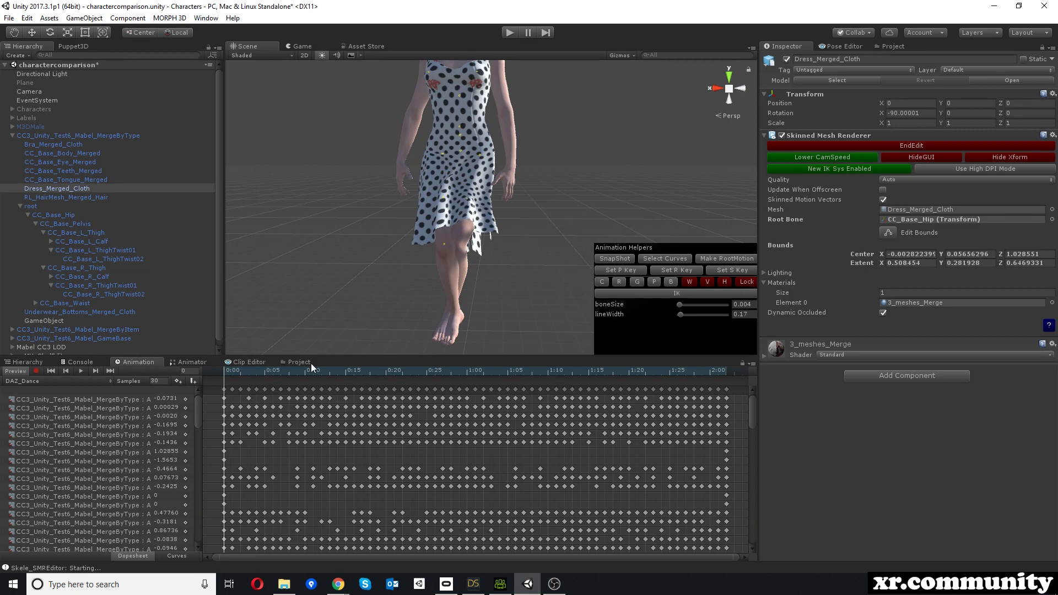
# At frame 7, rotate CC_Base_R_ThighTwist02 to narrow the dress slit
pyautogui.moveTo(277, 372); pyautogui.dragTo(272, 378)
pyautogui.click(456, 194)
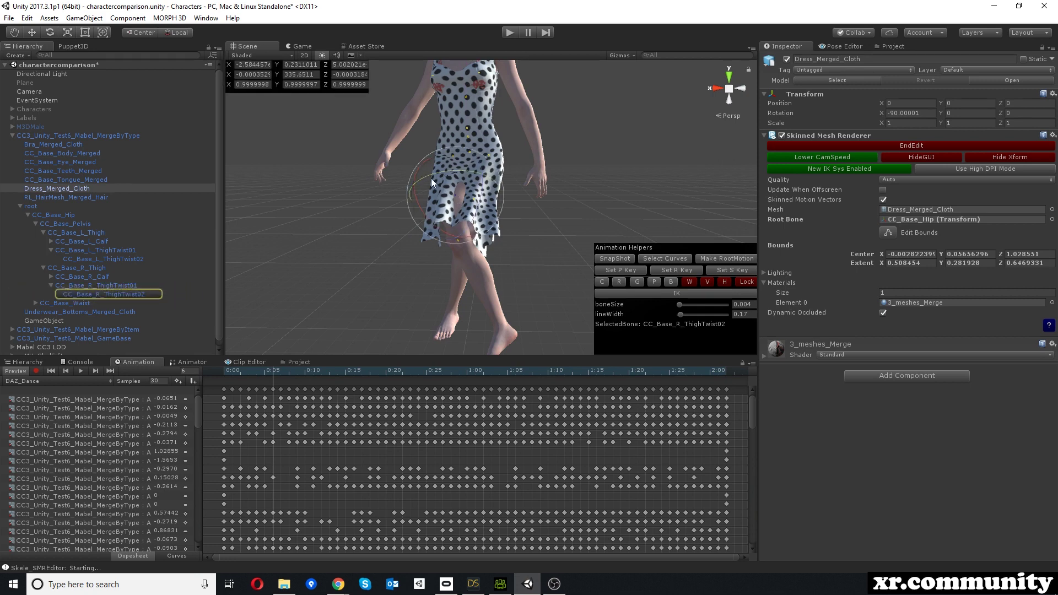
pyautogui.moveTo(418, 205)
pyautogui.mouseDown()
pyautogui.moveTo(407, 200)
pyautogui.moveTo(407, 213)
pyautogui.mouseUp()
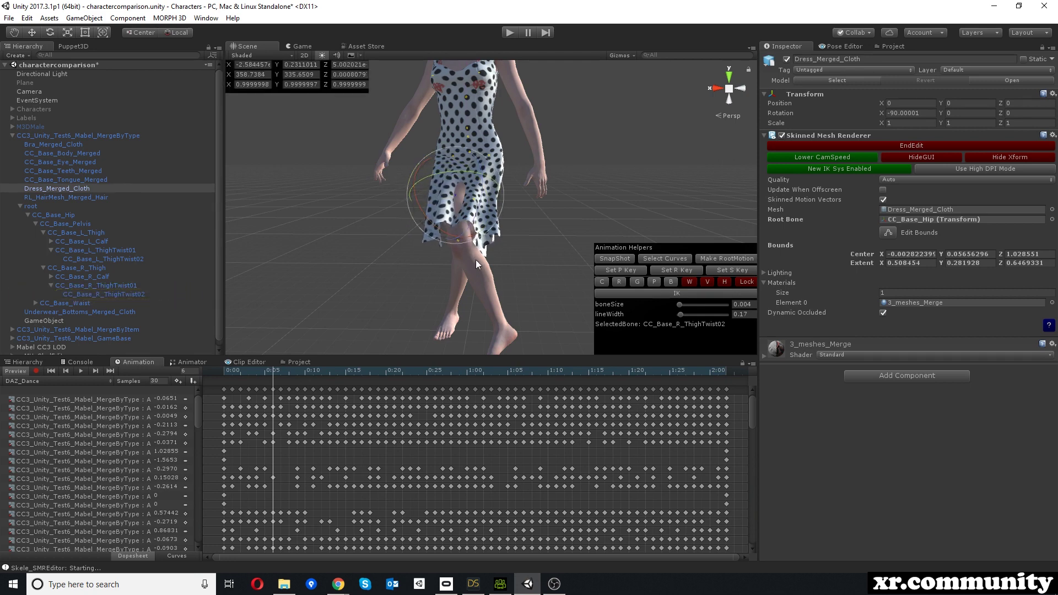
pyautogui.moveTo(480, 175); pyautogui.dragTo(463, 180)
pyautogui.click(473, 176)
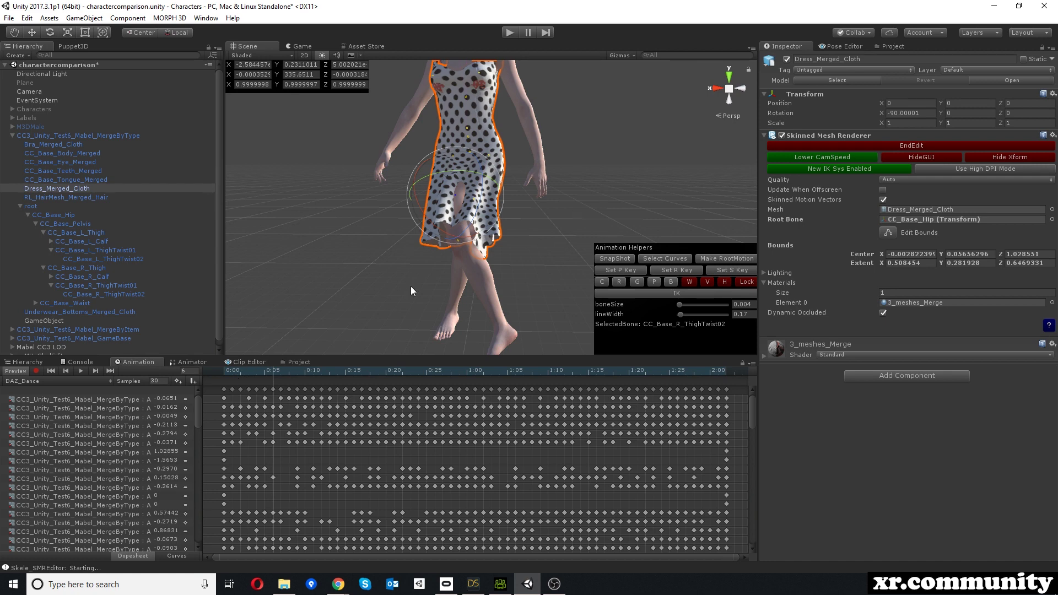
pyautogui.scroll(-3, 513, 232)
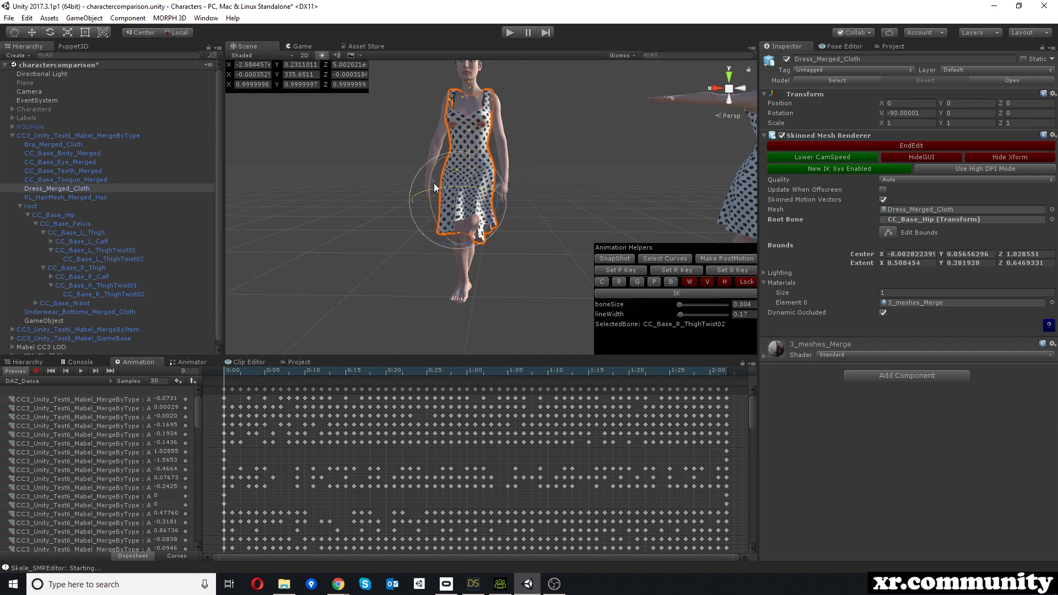
# Rotate the thigh-twist bone further and check the dress at frame 56
pyautogui.moveTo(456, 245); pyautogui.dragTo(500, 290)
pyautogui.moveTo(242, 366)
pyautogui.mouseDown()
pyautogui.moveTo(689, 382)
pyautogui.moveTo(214, 229)
pyautogui.mouseUp()
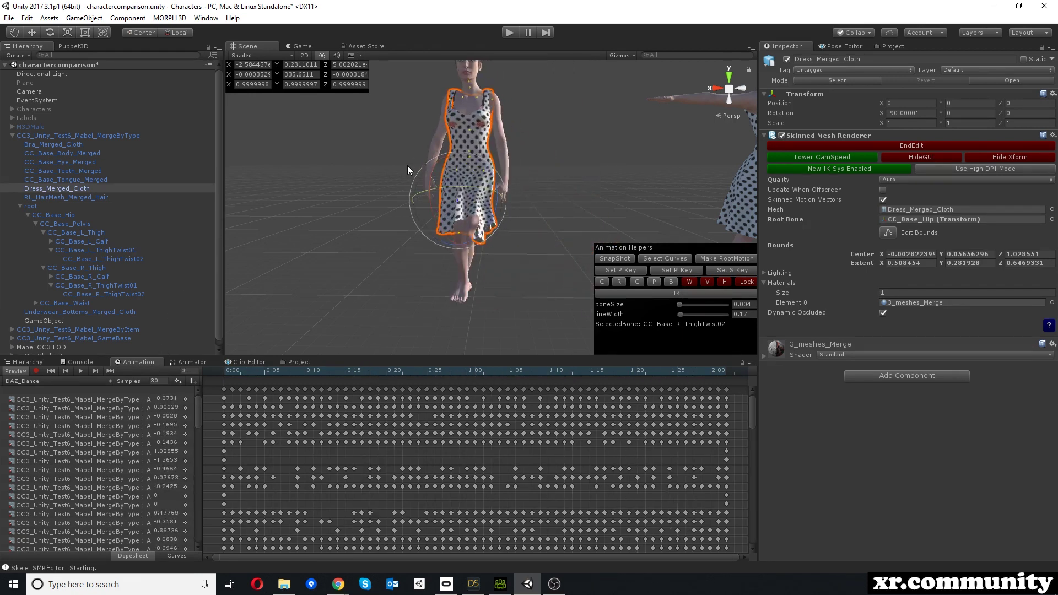